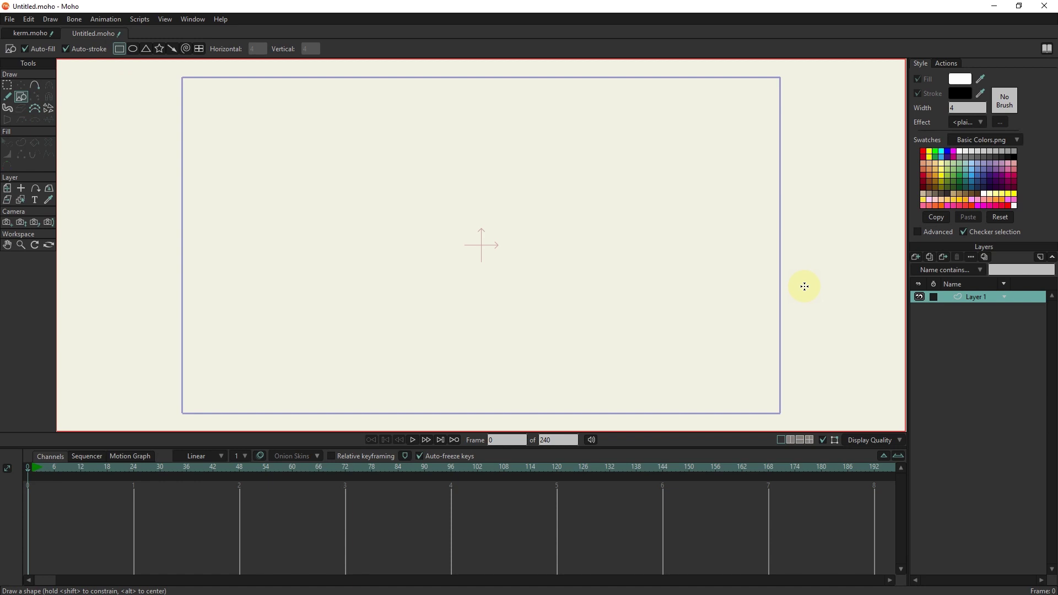
Step: Draw a wide rectangle across the lower canvas and fill it dark grey
{"action": "left_click_drag", "start_coordinate": [805, 286], "coordinate": [166, 428]}
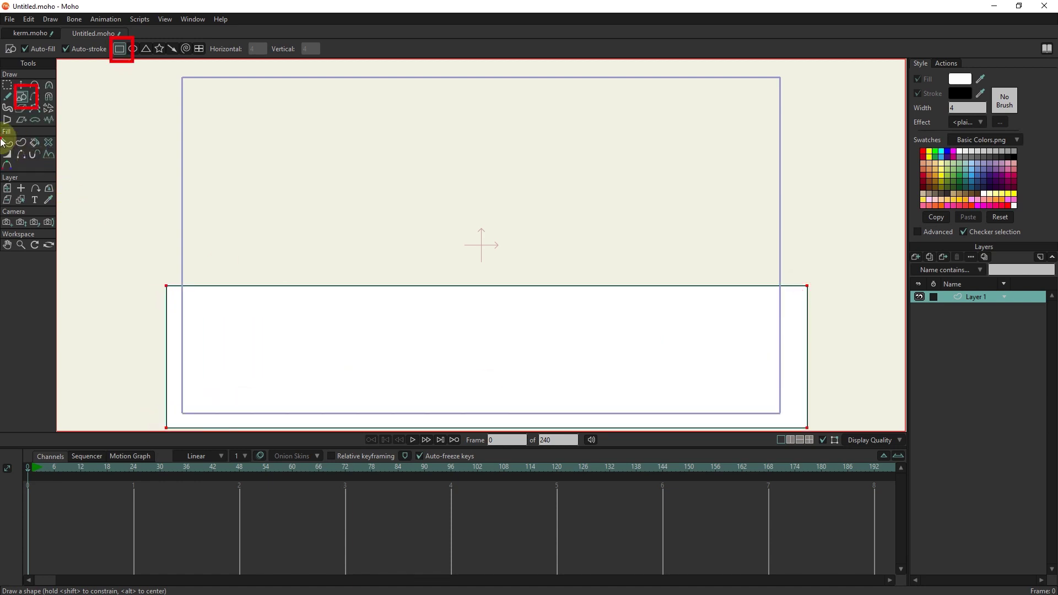
{"action": "left_click", "coordinate": [7, 142]}
{"action": "left_click", "coordinate": [276, 325]}
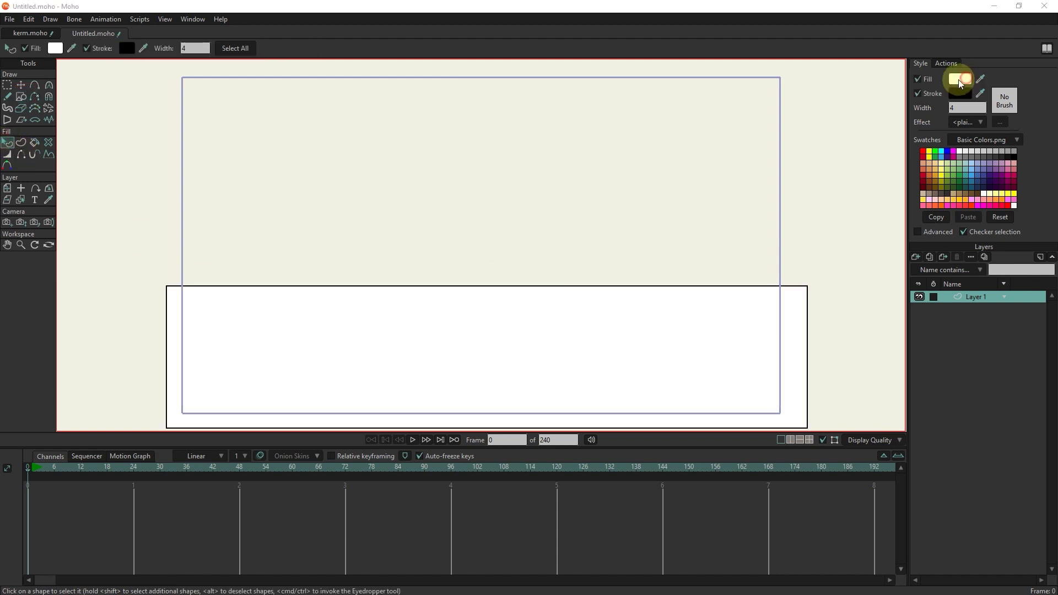
{"action": "left_click", "coordinate": [959, 79]}
{"action": "left_click", "coordinate": [674, 246]}
{"action": "left_click_drag", "start_coordinate": [675, 246], "coordinate": [682, 265]}
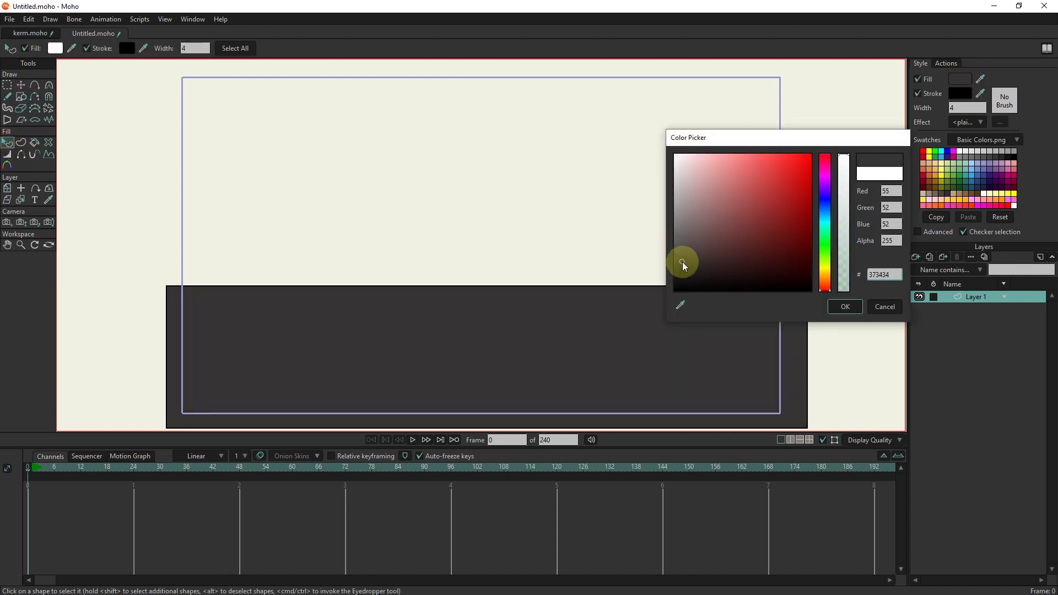
{"action": "left_click", "coordinate": [845, 306]}
Step: Draw a second rectangle over the upper canvas and fill it light cyan (#BDEFFB)
{"action": "left_click", "coordinate": [21, 96]}
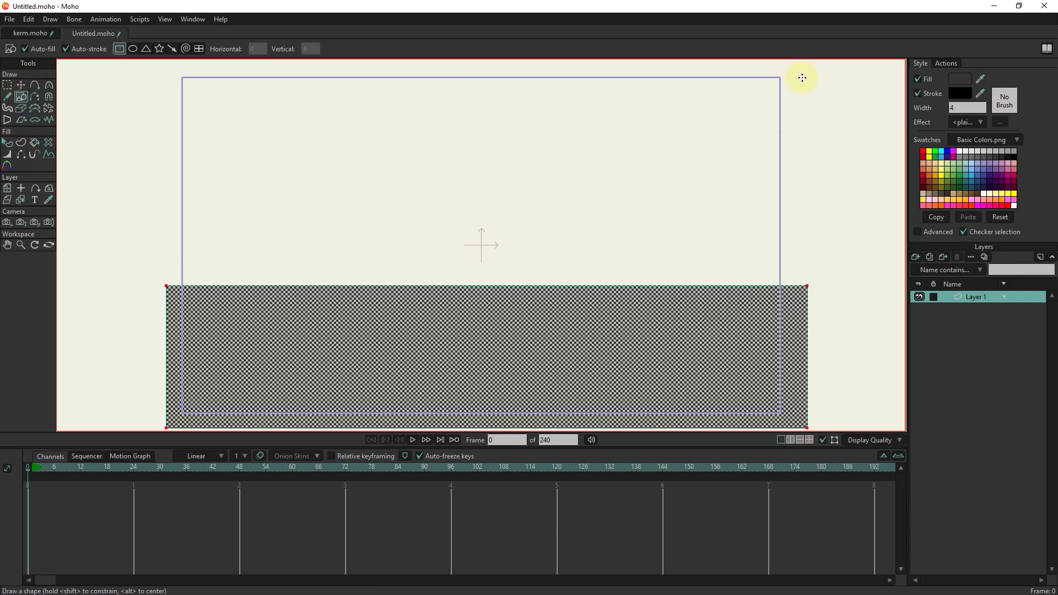
{"action": "mouse_move", "coordinate": [802, 77]}
{"action": "left_mouse_down"}
{"action": "mouse_move", "coordinate": [225, 291]}
{"action": "mouse_move", "coordinate": [166, 287]}
{"action": "left_mouse_up"}
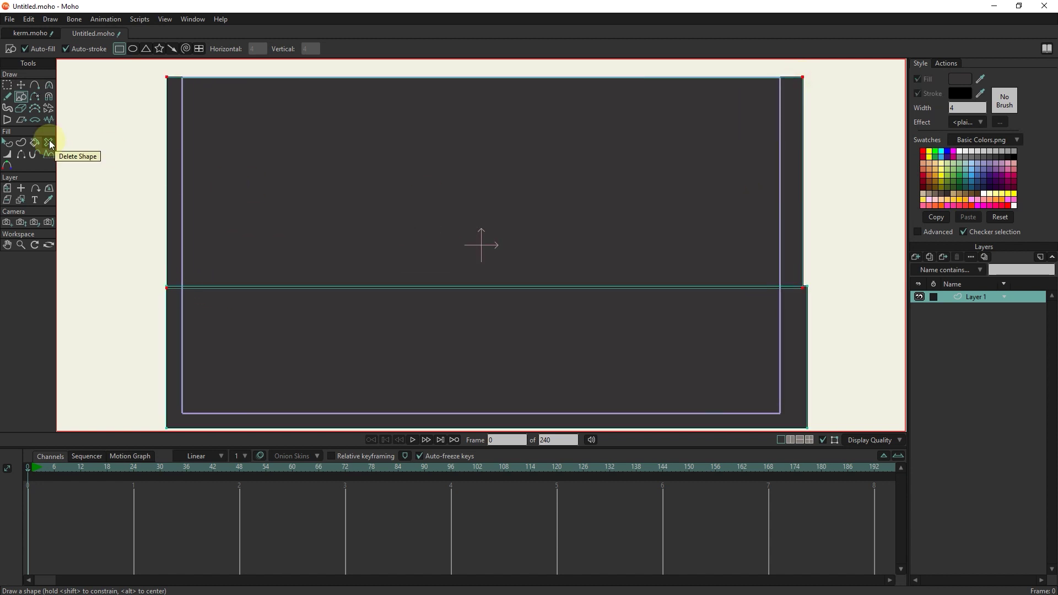
{"action": "left_click", "coordinate": [7, 142]}
{"action": "left_click", "coordinate": [404, 199]}
{"action": "left_click", "coordinate": [960, 79]}
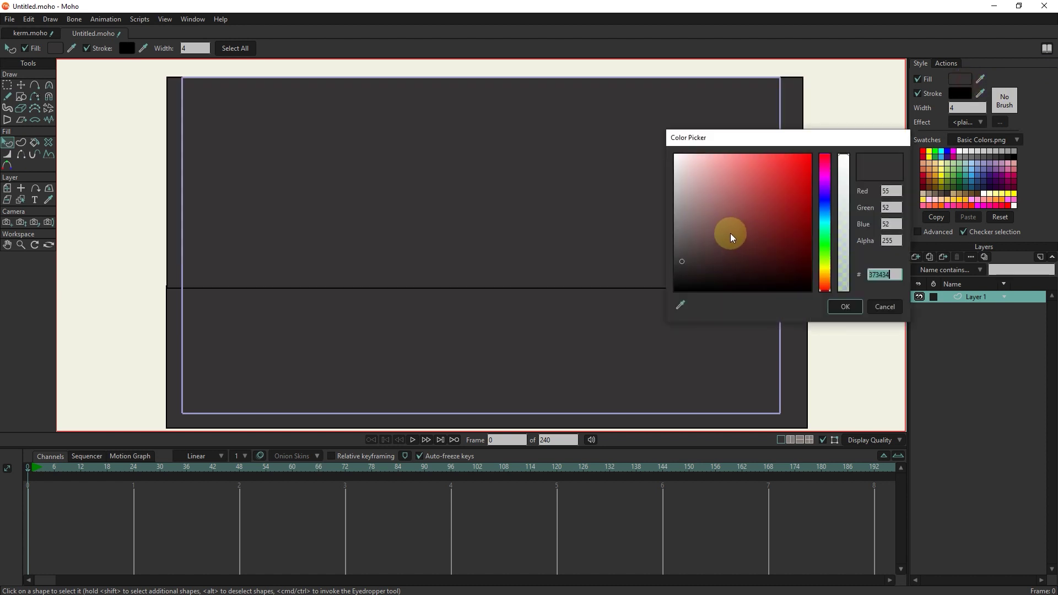
{"action": "left_click", "coordinate": [825, 219]}
{"action": "left_click", "coordinate": [718, 157]}
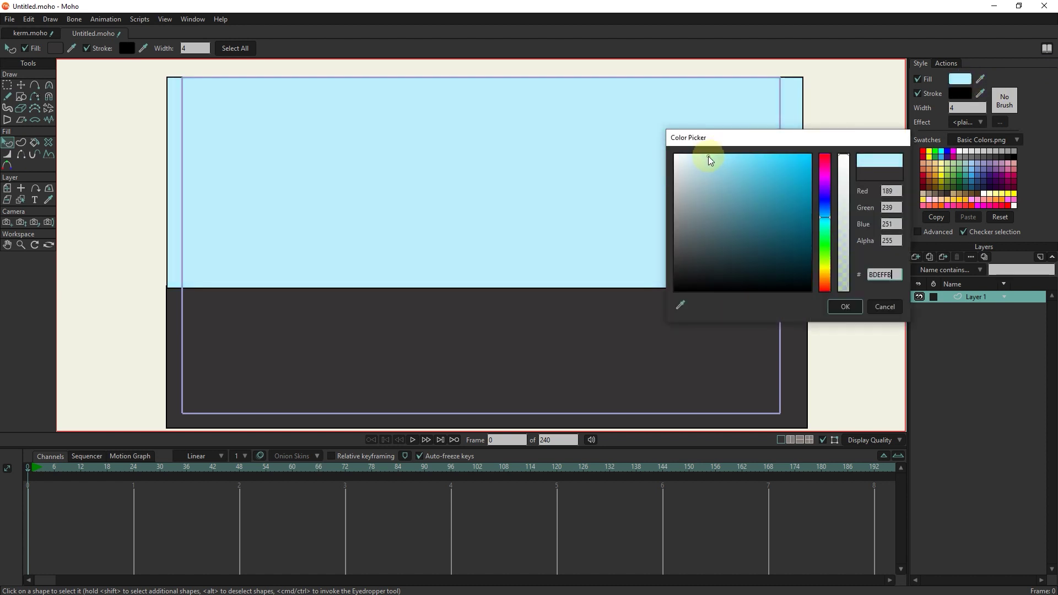
{"action": "left_click", "coordinate": [844, 306]}
{"action": "left_click", "coordinate": [840, 237]}
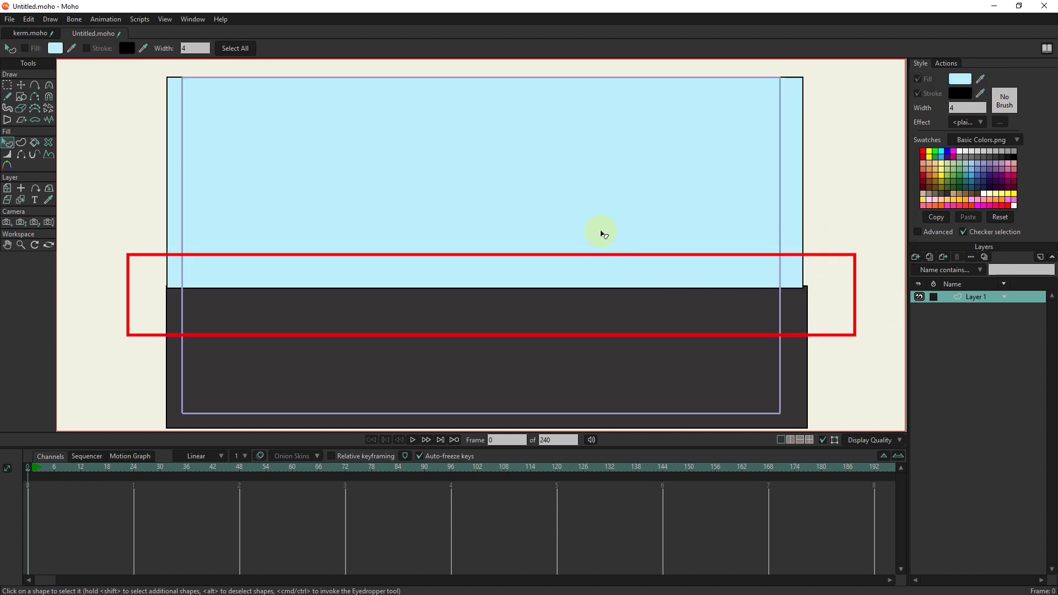
{"action": "left_click", "coordinate": [601, 232]}
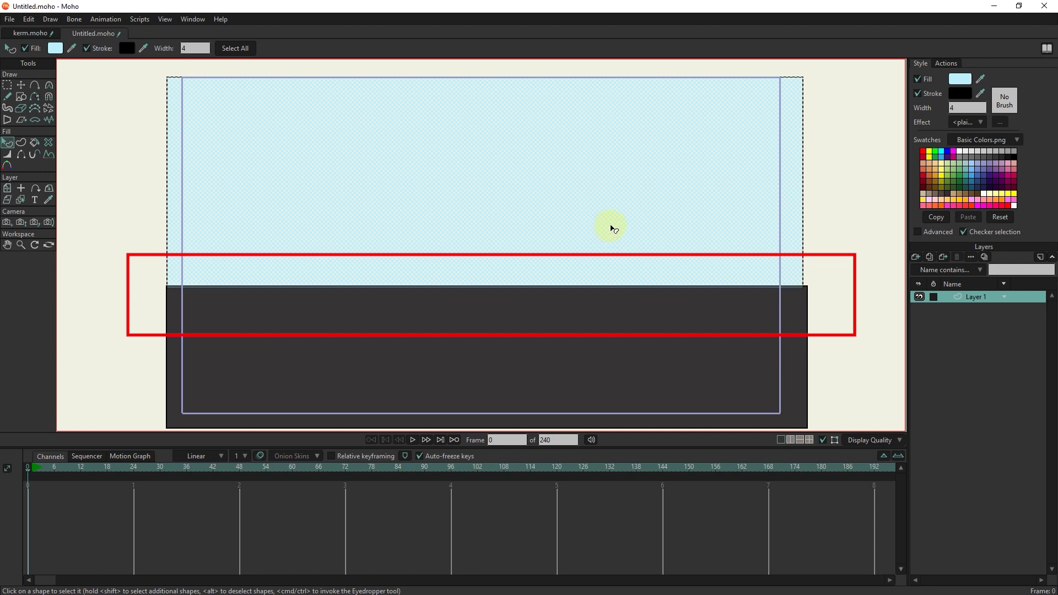
{"action": "left_click", "coordinate": [872, 225]}
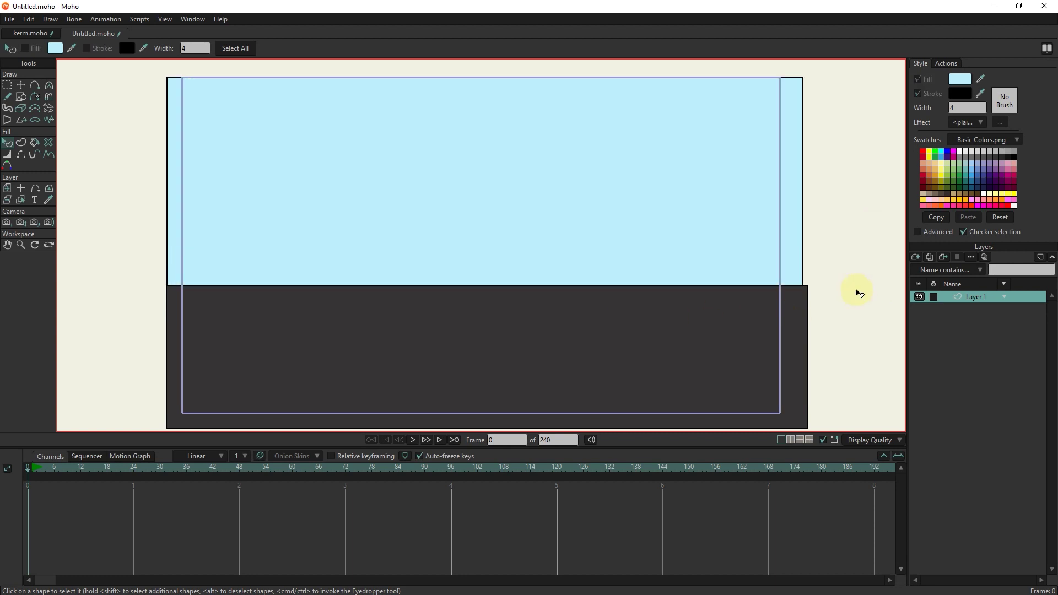
Step: Render a quick preview of the backdrop, then add a vector layer named worm
{"action": "key", "text": "ctrl+r"}
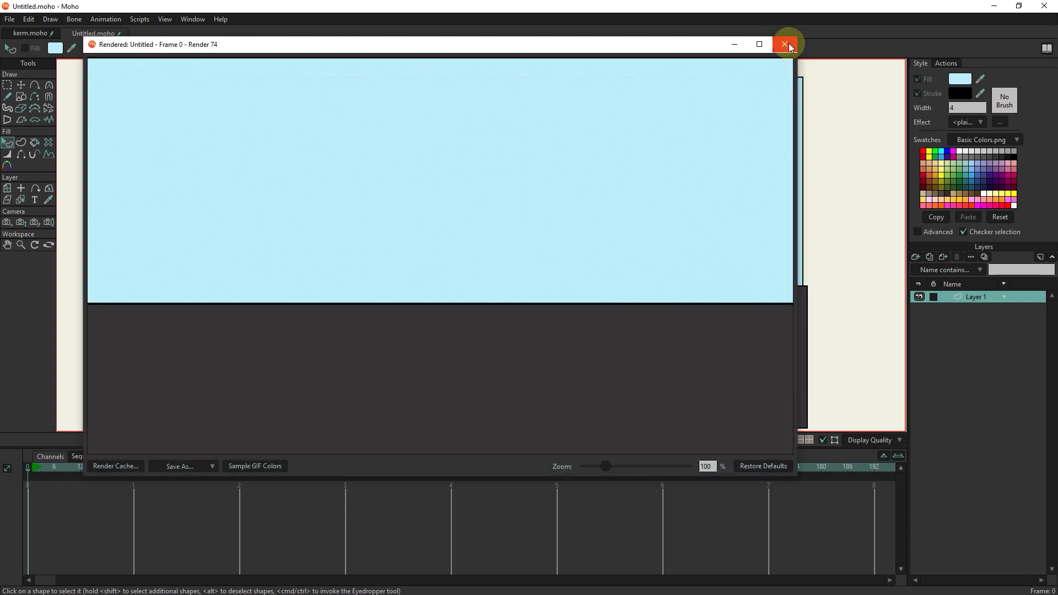
{"action": "left_click", "coordinate": [785, 42]}
{"action": "left_click", "coordinate": [914, 255]}
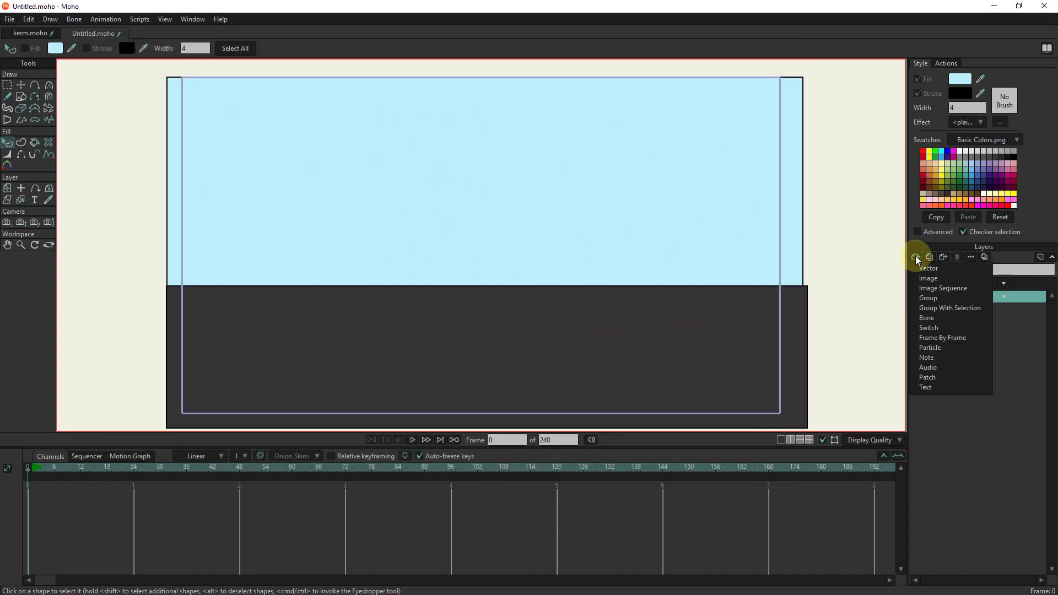
{"action": "left_click", "coordinate": [992, 316]}
{"action": "type", "text": "wom"}
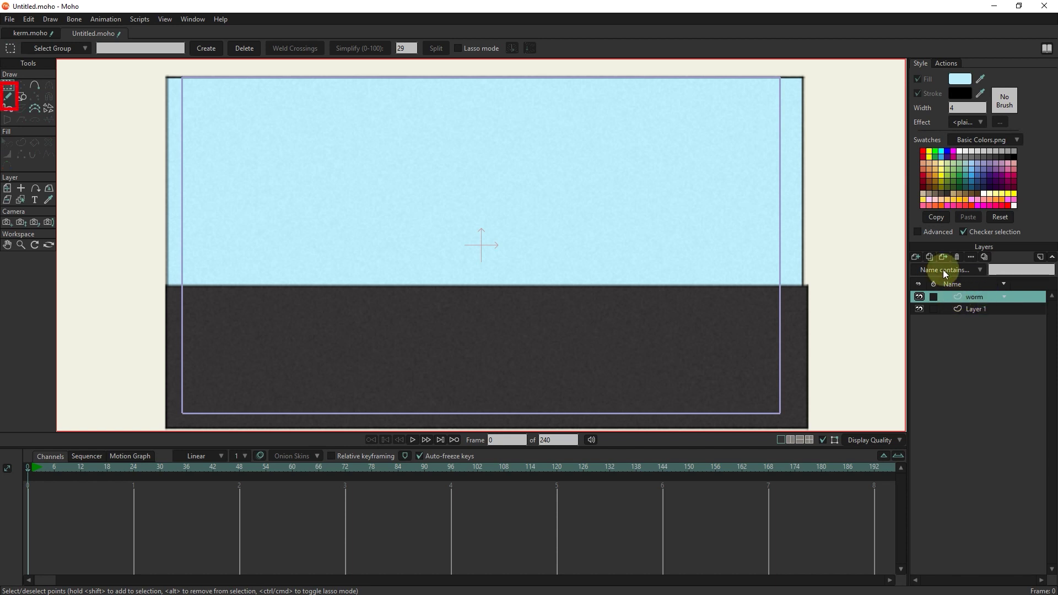
{"action": "left_click", "coordinate": [8, 97]}
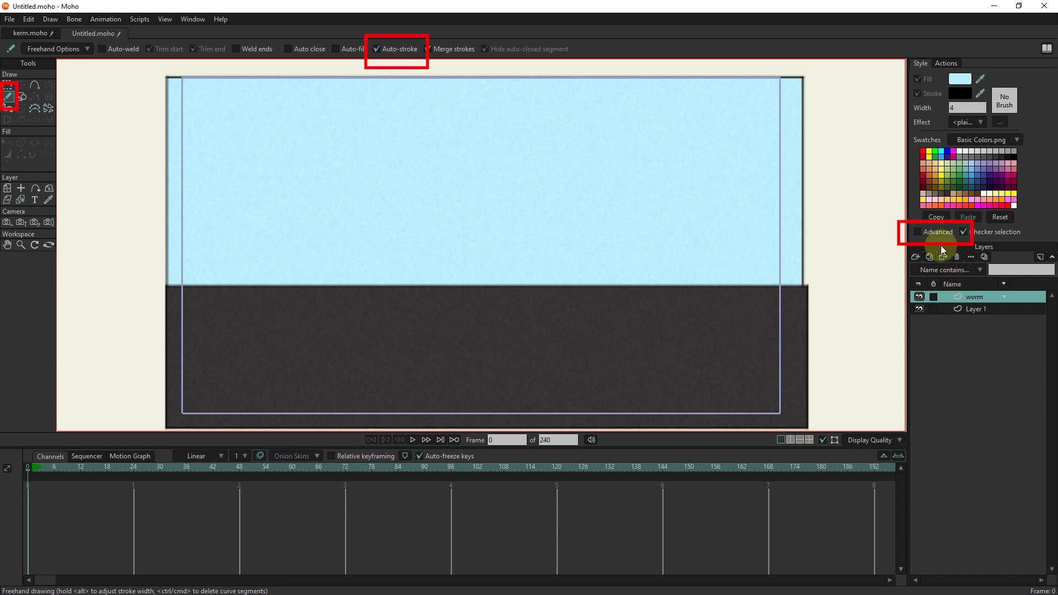
Step: Set the stroke colour to green 73CB00 and the stroke width to 96.40
{"action": "left_click", "coordinate": [927, 233]}
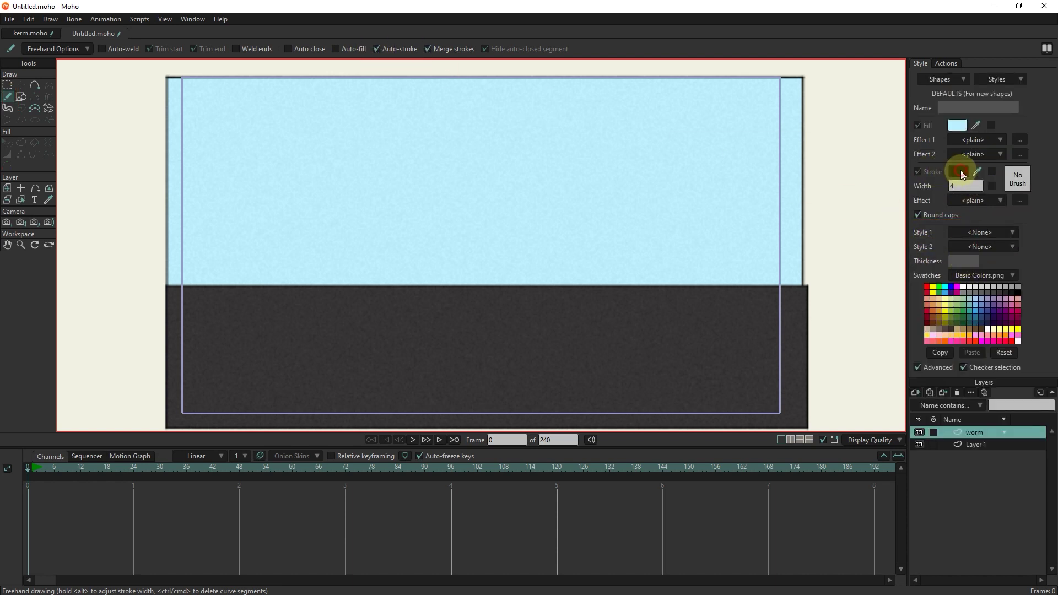
{"action": "left_click", "coordinate": [959, 172]}
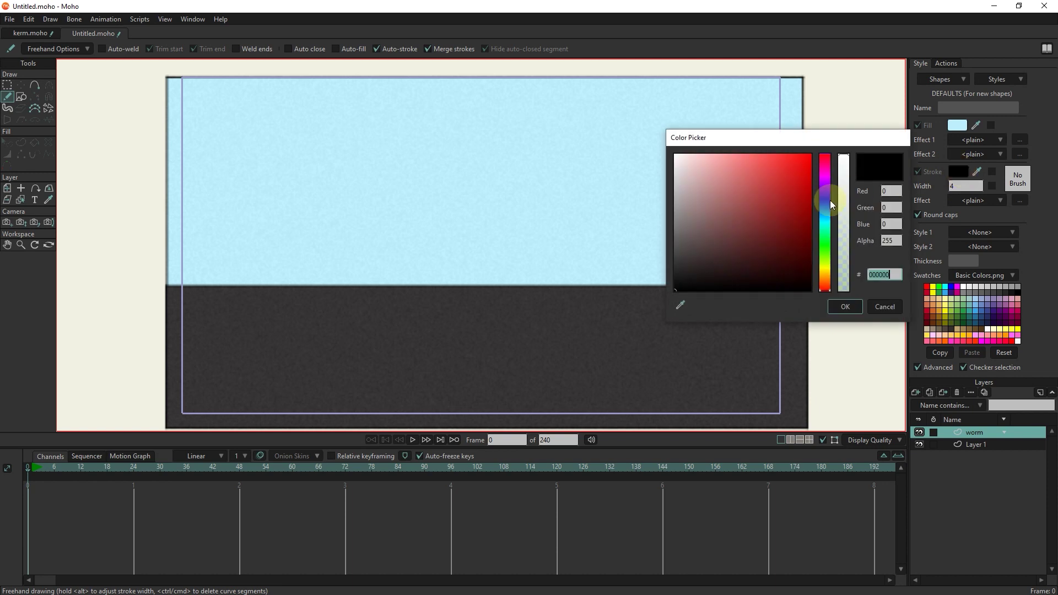
{"action": "left_click", "coordinate": [826, 257]}
{"action": "left_click", "coordinate": [793, 184]}
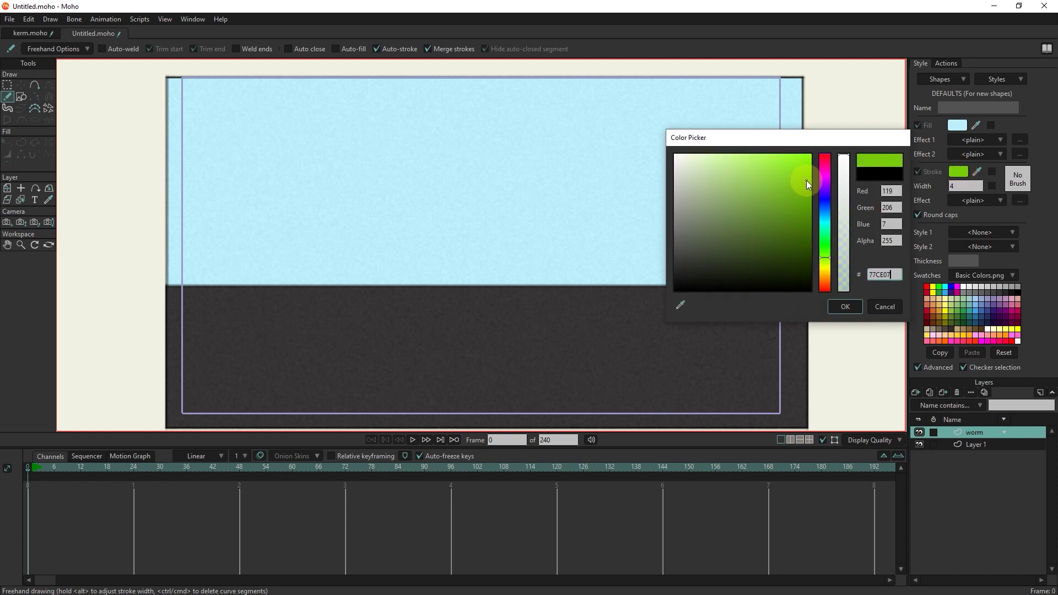
{"action": "left_click_drag", "start_coordinate": [806, 180], "coordinate": [813, 182]}
{"action": "left_click", "coordinate": [835, 306]}
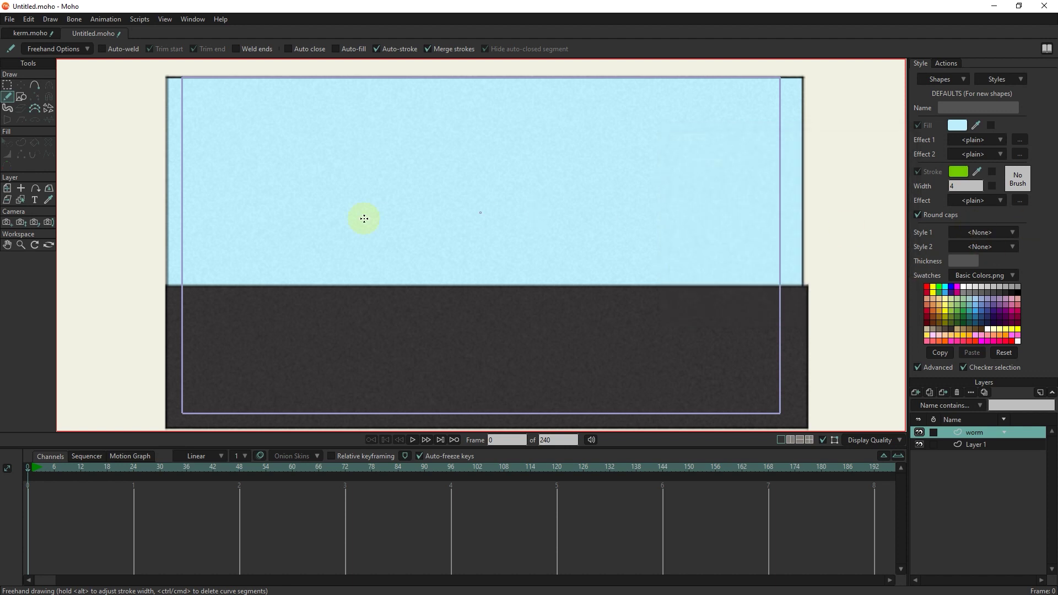
{"action": "left_click", "coordinate": [455, 232]}
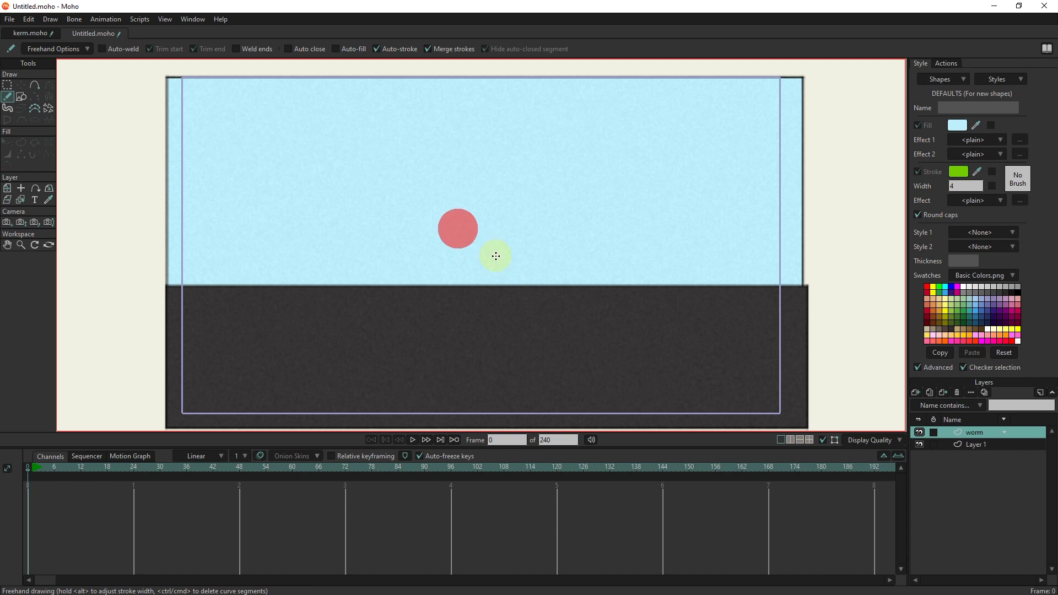
{"action": "left_click_drag", "start_coordinate": [494, 255], "coordinate": [762, 199], "text": "alt"}
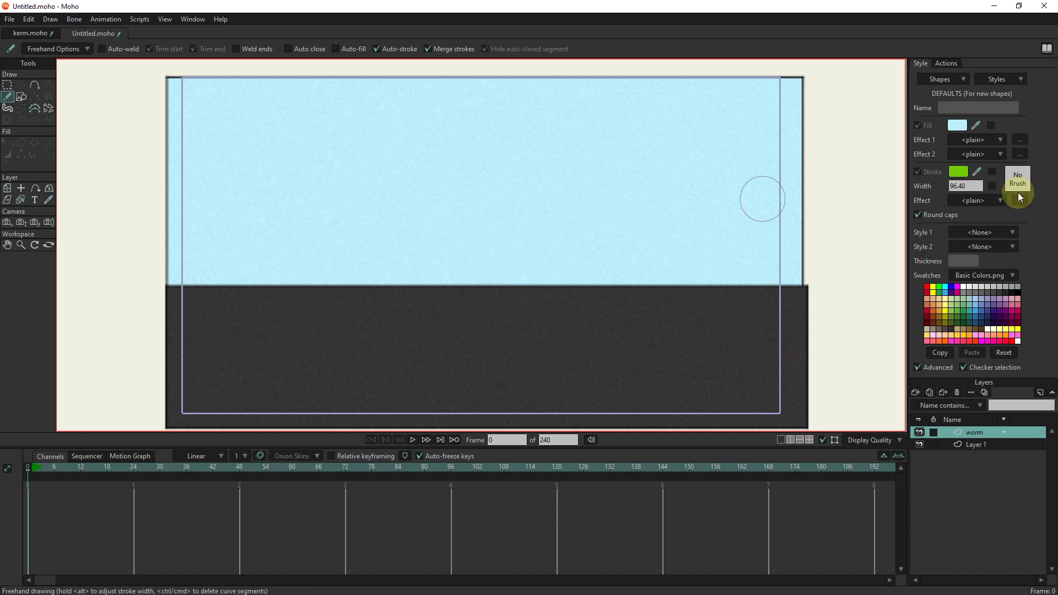
Step: Apply a Shaded stroke effect with blur 32, angle about 121 and dark green shadow
{"action": "left_click", "coordinate": [981, 203]}
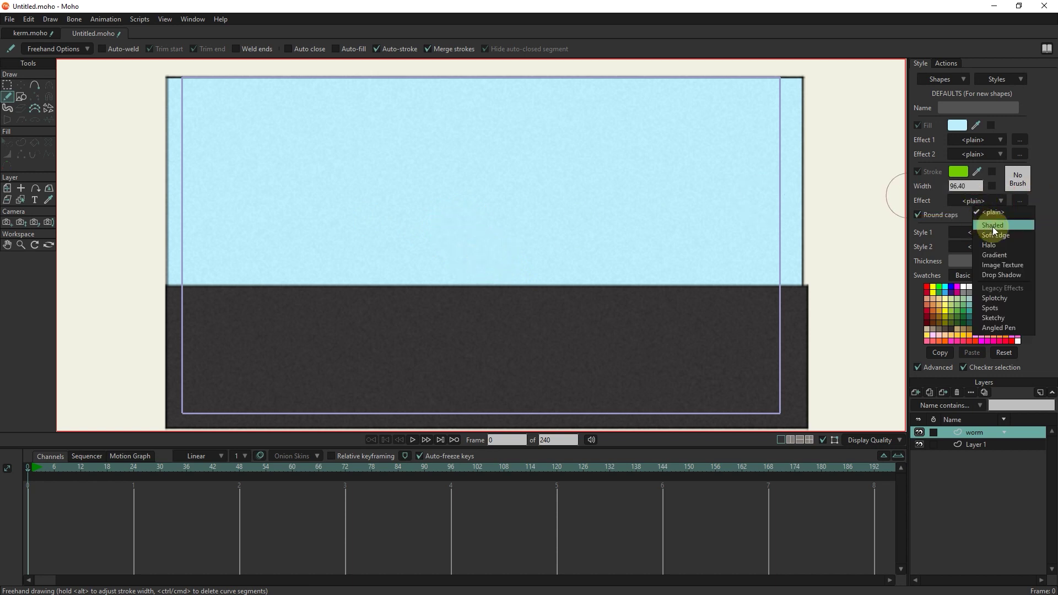
{"action": "left_click", "coordinate": [987, 226]}
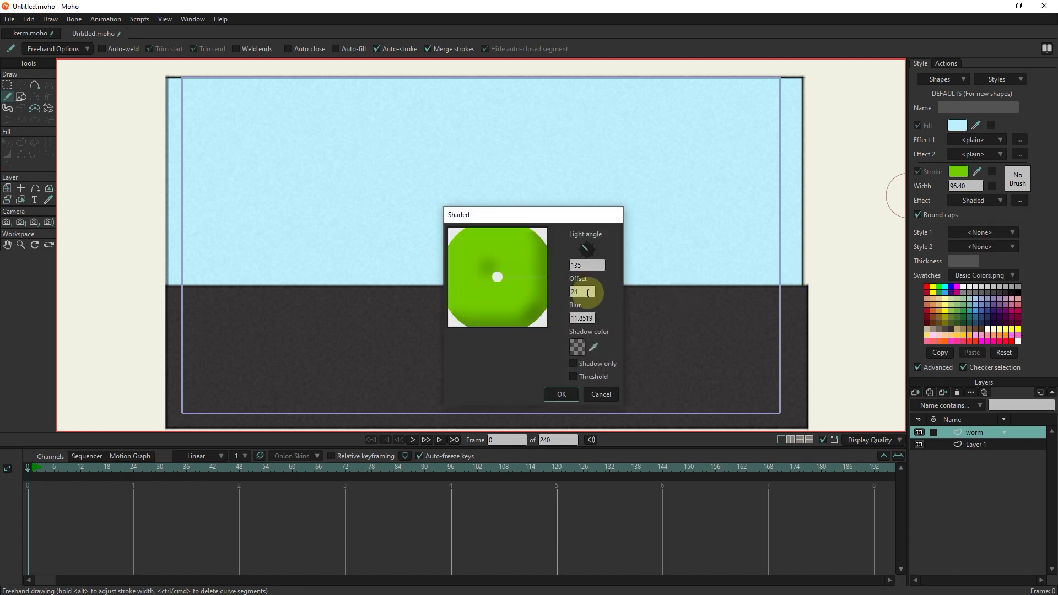
{"action": "left_click_drag", "start_coordinate": [591, 318], "coordinate": [539, 313]}
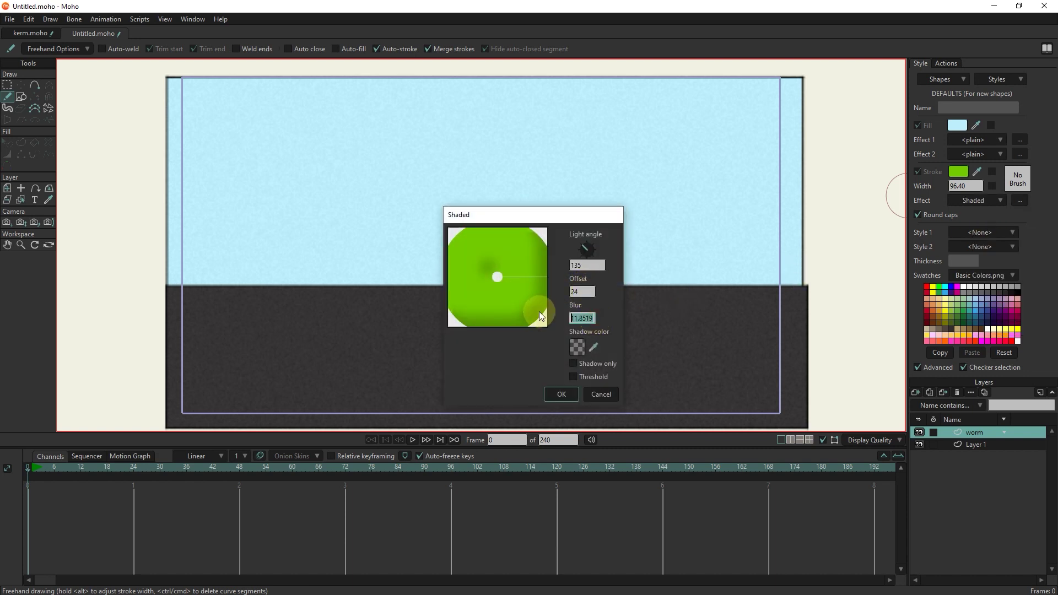
{"action": "type", "text": "32"}
{"action": "left_click_drag", "start_coordinate": [586, 236], "coordinate": [578, 236]}
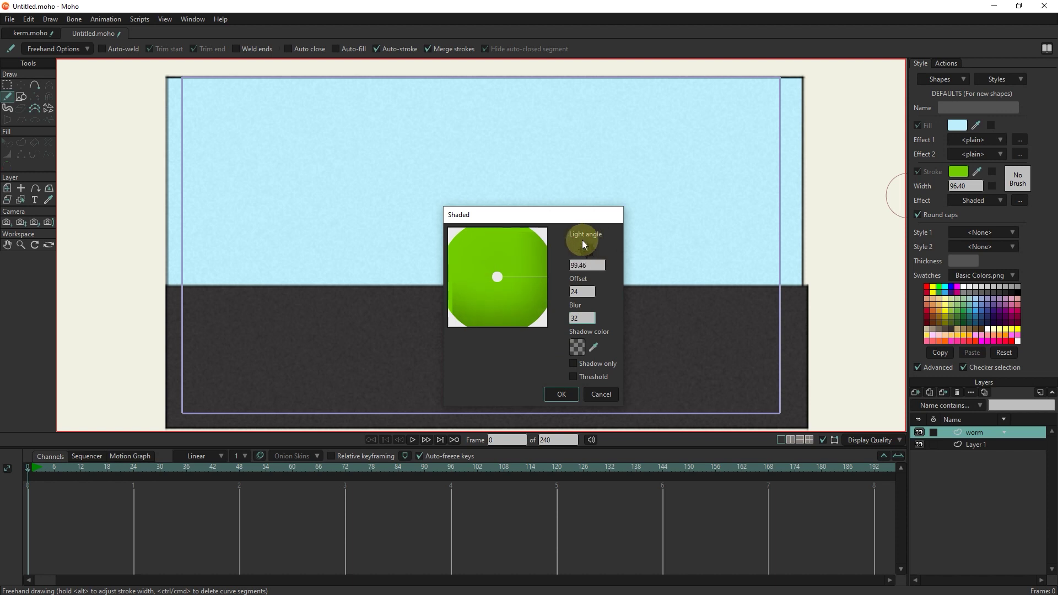
{"action": "left_click", "coordinate": [576, 346]}
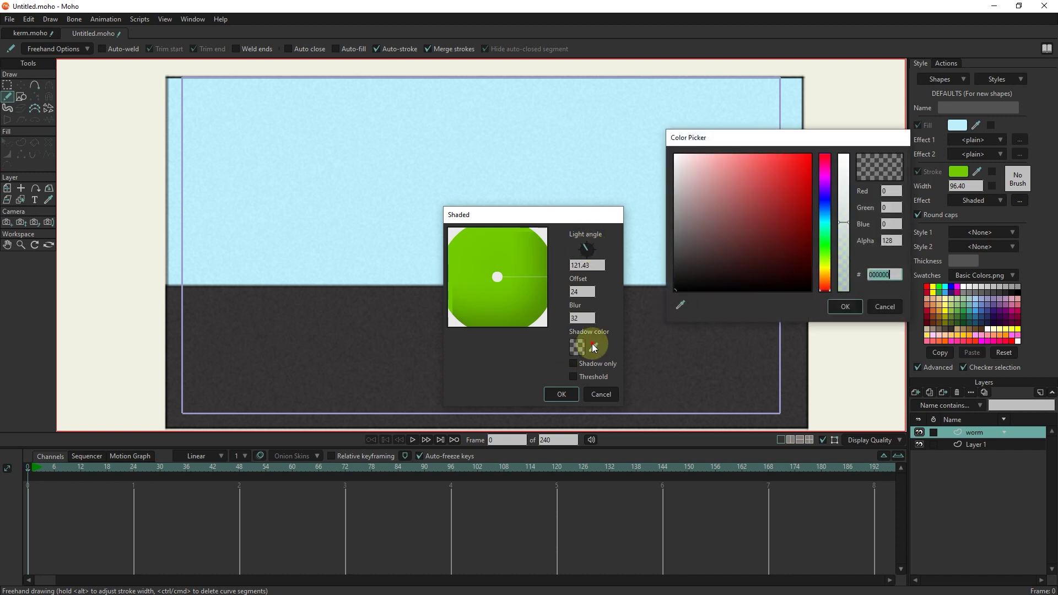
{"action": "left_click_drag", "start_coordinate": [680, 305], "coordinate": [530, 274]}
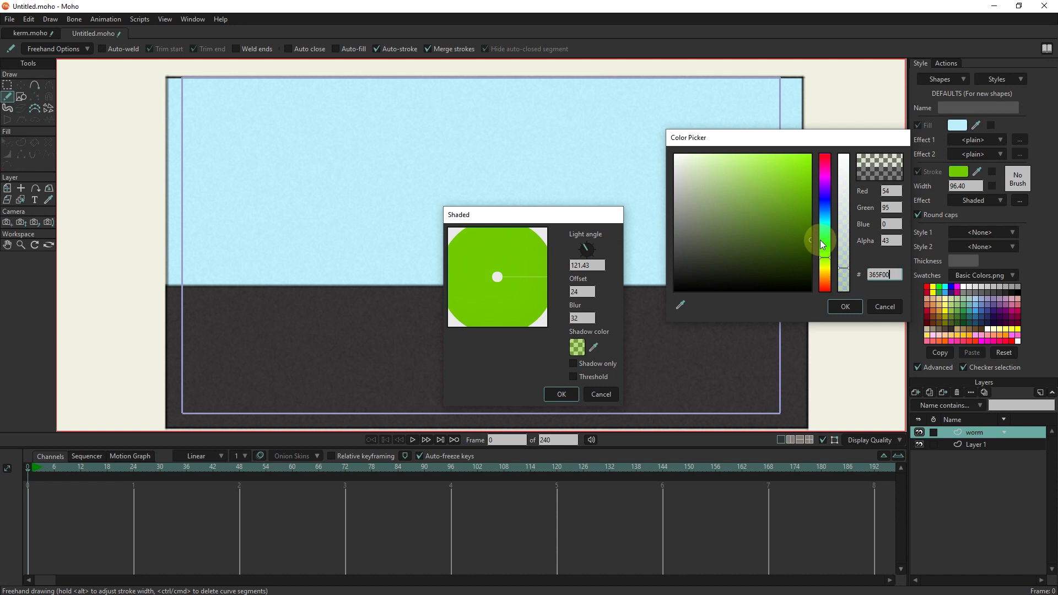
{"action": "left_click_drag", "start_coordinate": [822, 244], "coordinate": [823, 257]}
{"action": "left_click", "coordinate": [831, 307]}
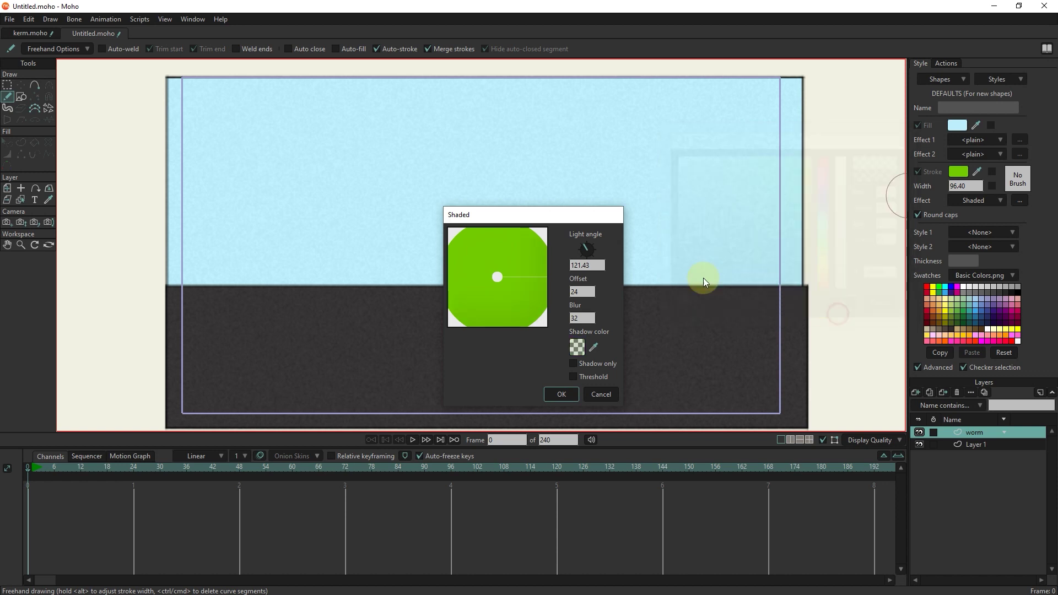
{"action": "left_click", "coordinate": [560, 393]}
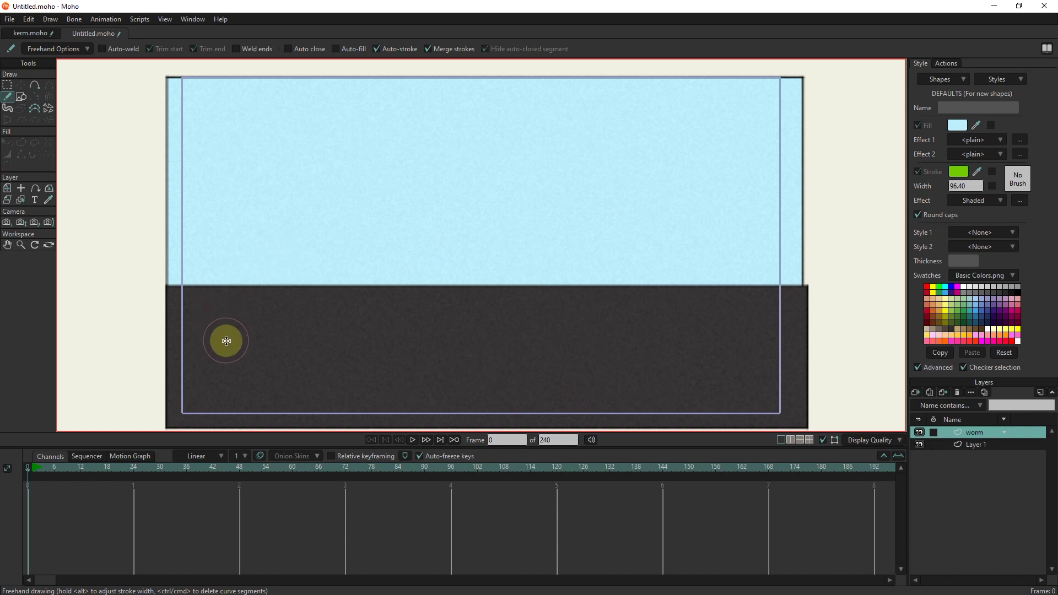
Step: Paint the thick green worm body, add a bone layer named bone, and nest worm inside it
{"action": "mouse_move", "coordinate": [227, 341]}
{"action": "left_mouse_down"}
{"action": "mouse_move", "coordinate": [372, 346]}
{"action": "mouse_move", "coordinate": [405, 329]}
{"action": "mouse_move", "coordinate": [421, 286]}
{"action": "mouse_move", "coordinate": [448, 280]}
{"action": "mouse_move", "coordinate": [440, 293]}
{"action": "left_mouse_up"}
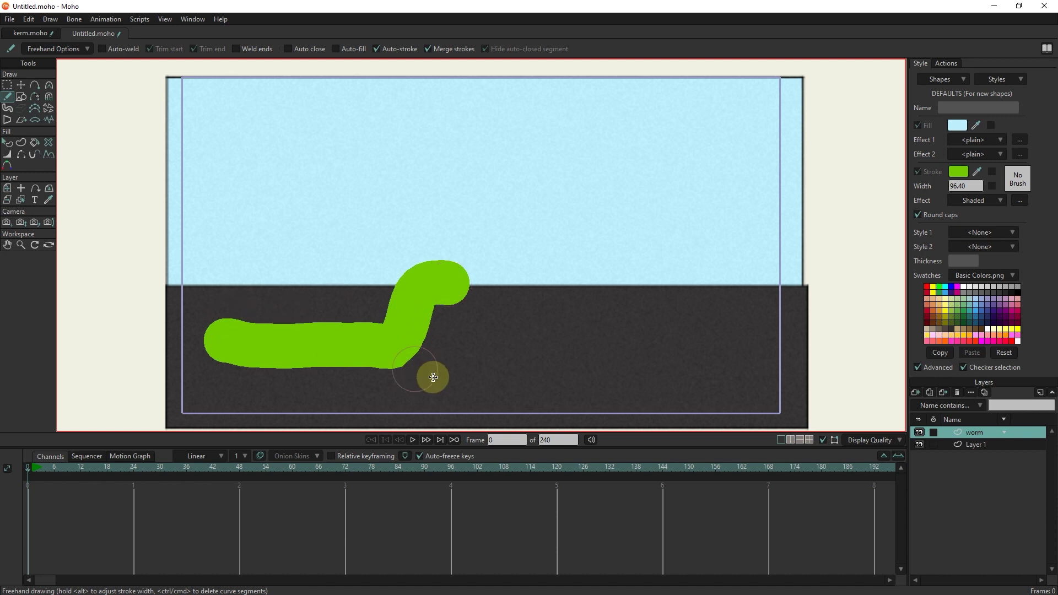
{"action": "scroll", "coordinate": [433, 377], "scroll_direction": "up", "scroll_amount": 1}
{"action": "left_click", "coordinate": [914, 391]}
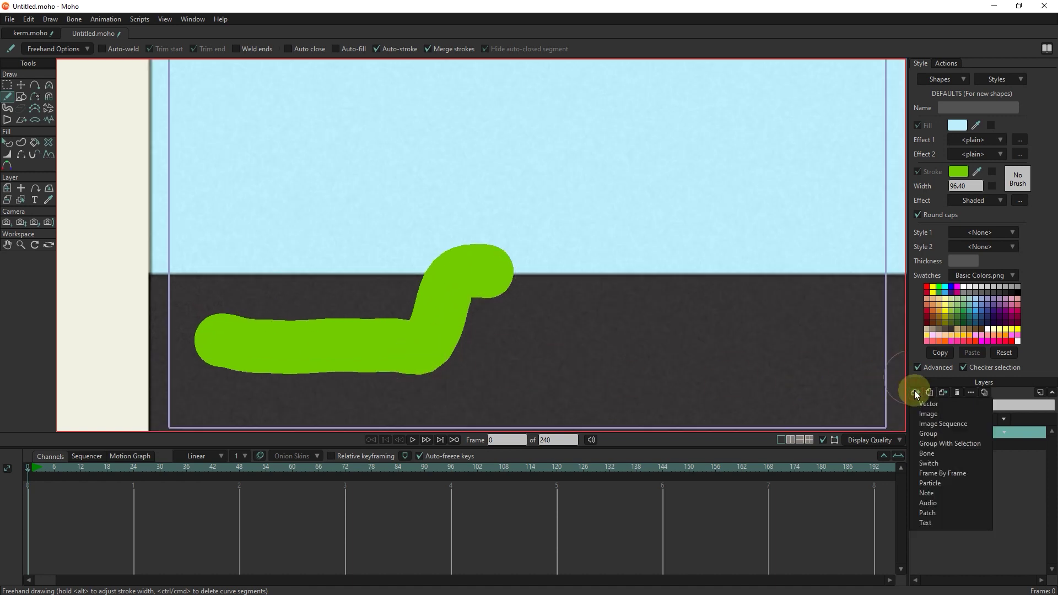
{"action": "left_click", "coordinate": [956, 457]}
{"action": "type", "text": "bone"}
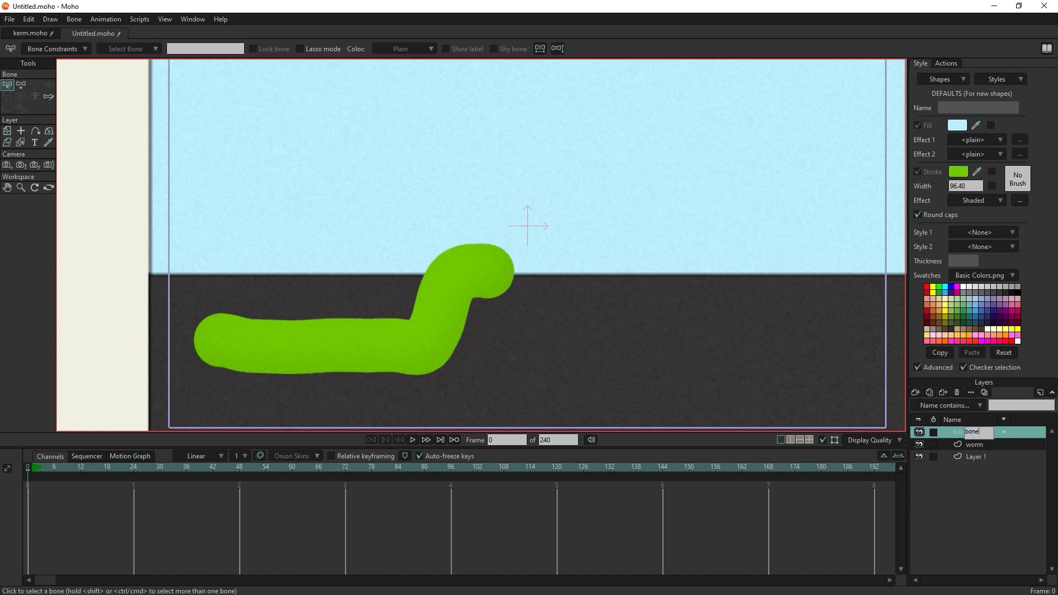
{"action": "left_click", "coordinate": [967, 435]}
{"action": "left_click", "coordinate": [974, 445]}
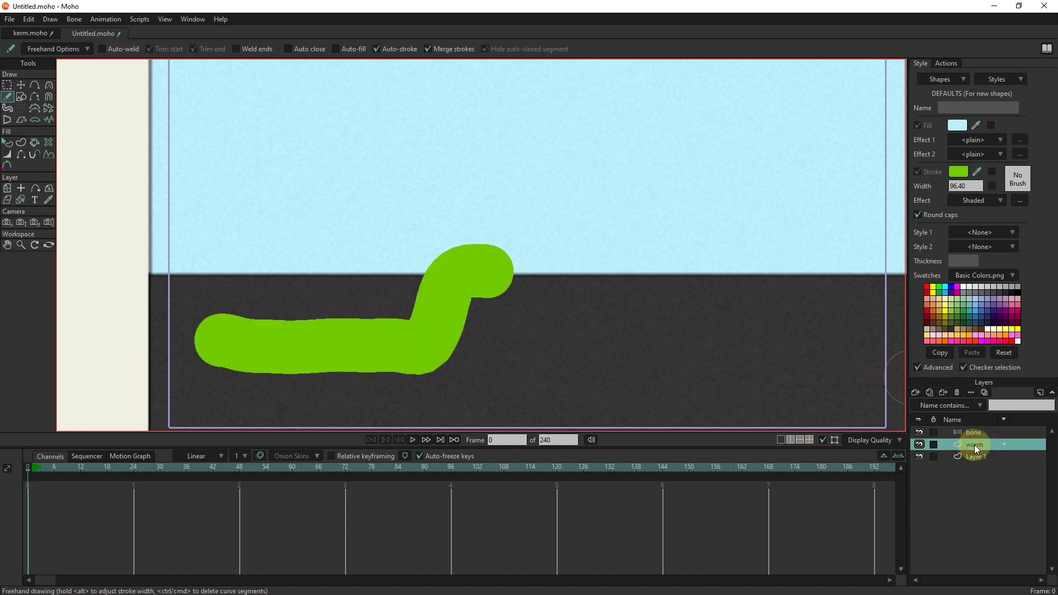
{"action": "mouse_move", "coordinate": [974, 432]}
{"action": "left_mouse_down"}
{"action": "mouse_move", "coordinate": [947, 430]}
{"action": "mouse_move", "coordinate": [991, 444]}
{"action": "mouse_move", "coordinate": [977, 444]}
{"action": "left_mouse_up"}
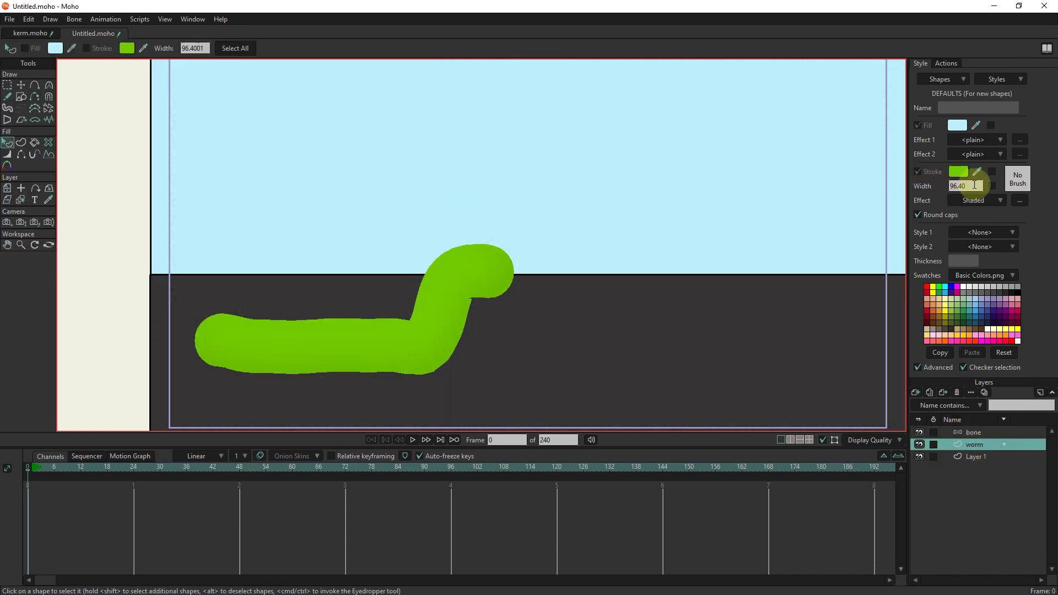
Step: Set the stroke to black with width 2 and the fill to white
{"action": "left_click_drag", "start_coordinate": [979, 186], "coordinate": [936, 186]}
{"action": "type", "text": "2"}
{"action": "left_click", "coordinate": [959, 172]}
{"action": "left_click", "coordinate": [679, 276]}
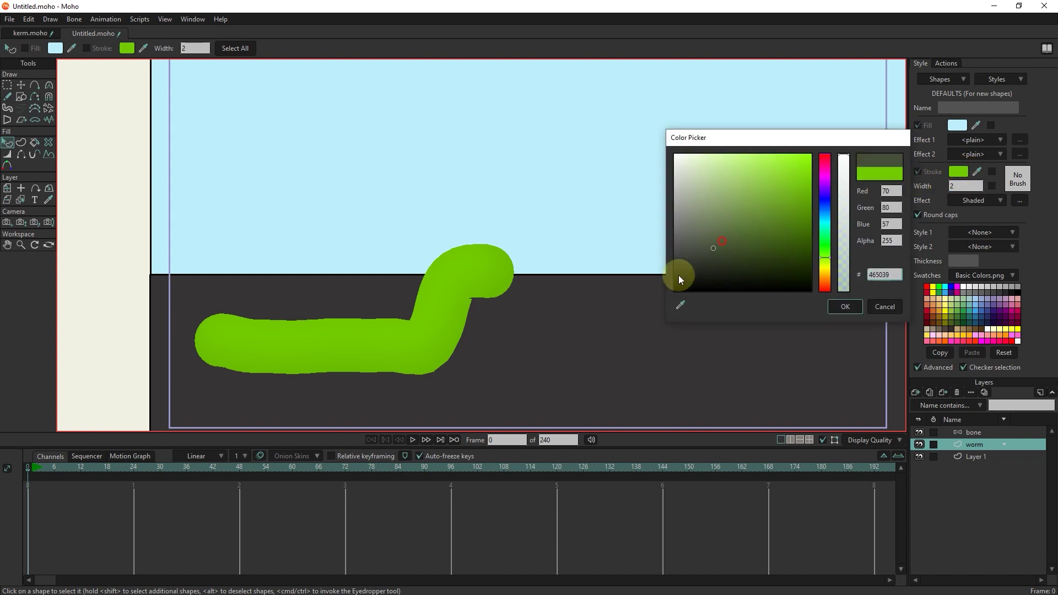
{"action": "left_click", "coordinate": [833, 304]}
{"action": "left_click", "coordinate": [958, 125]}
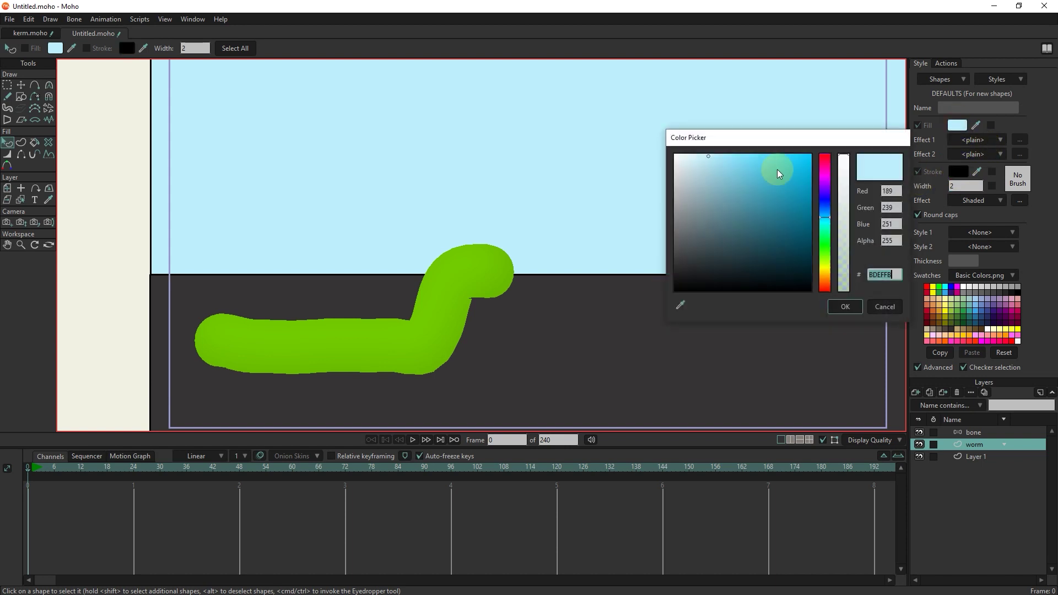
{"action": "left_click", "coordinate": [822, 271]}
{"action": "left_click", "coordinate": [833, 304]}
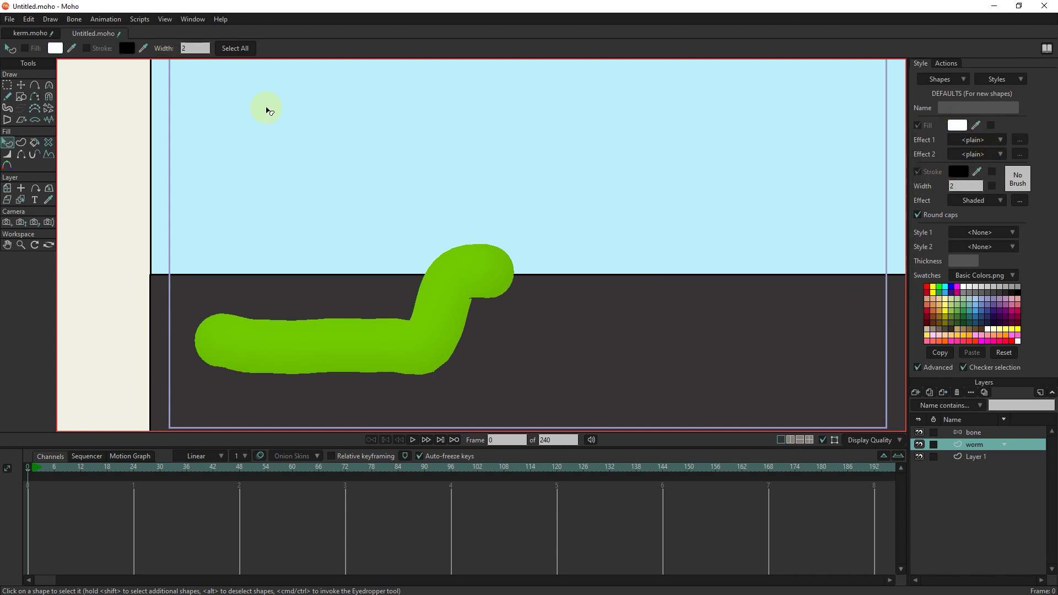
Step: Draw a small white ellipse above the worm's head
{"action": "left_click", "coordinate": [21, 96]}
{"action": "left_click_drag", "start_coordinate": [459, 131], "coordinate": [471, 145]}
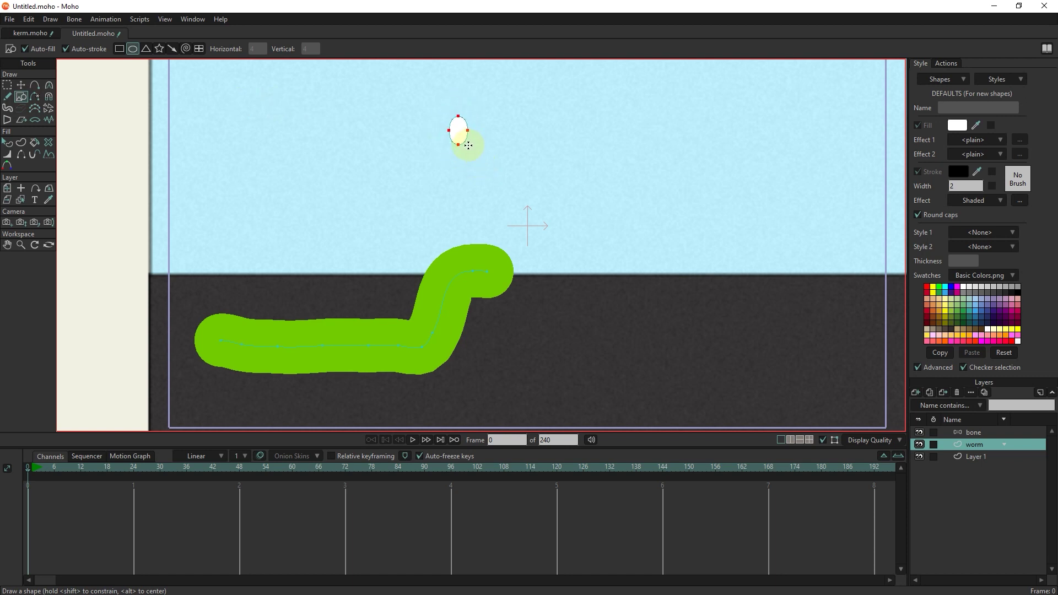
{"action": "left_click", "coordinate": [21, 84]}
Step: Move the oval onto the worm's head and shrink the inner oval to pupil size
{"action": "left_click_drag", "start_coordinate": [458, 131], "coordinate": [464, 253]}
{"action": "scroll", "coordinate": [464, 252], "scroll_direction": "up", "scroll_amount": 3}
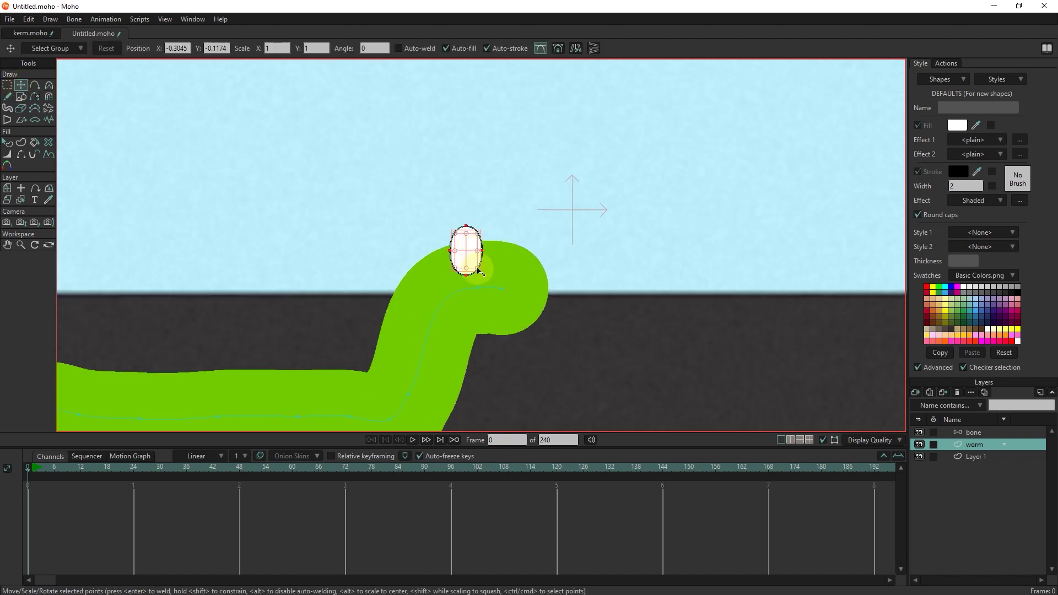
{"action": "left_click_drag", "start_coordinate": [479, 271], "coordinate": [471, 265]}
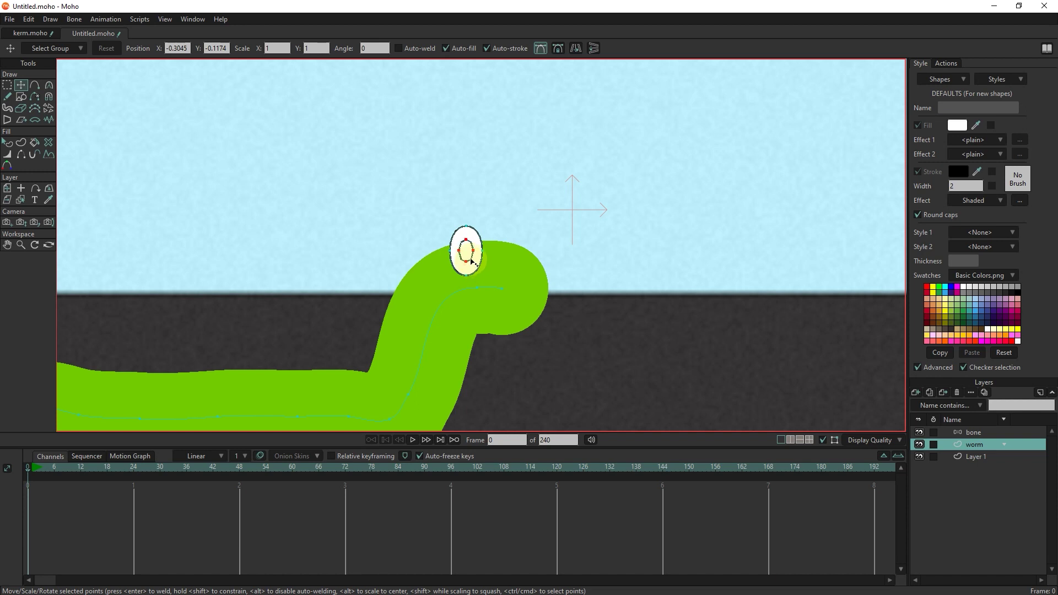
{"action": "left_click_drag", "start_coordinate": [471, 260], "coordinate": [470, 264]}
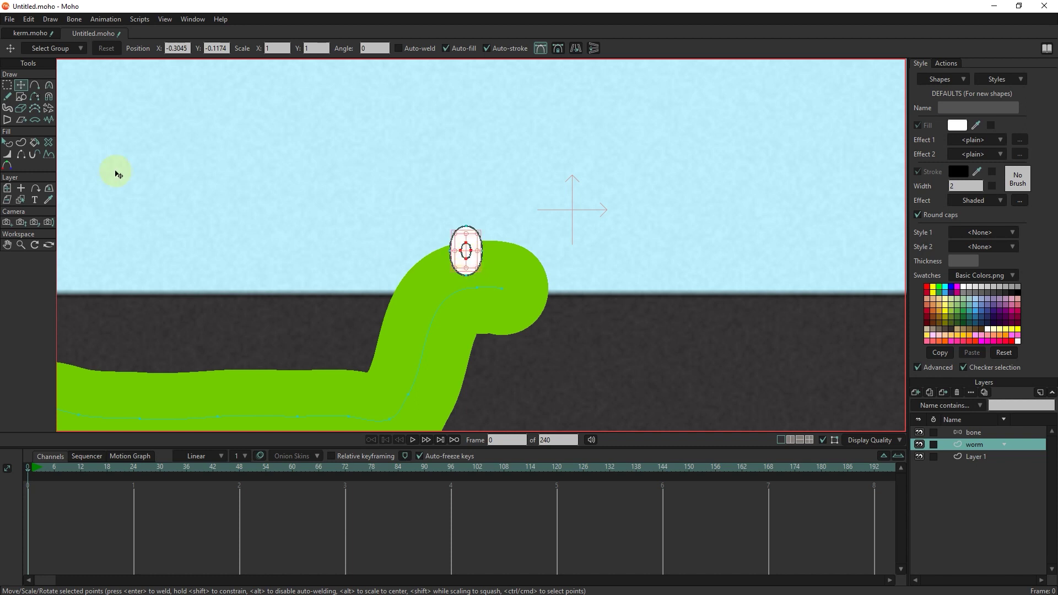
Step: Fill the pupil shape black
{"action": "left_click", "coordinate": [7, 142]}
{"action": "left_click", "coordinate": [497, 238]}
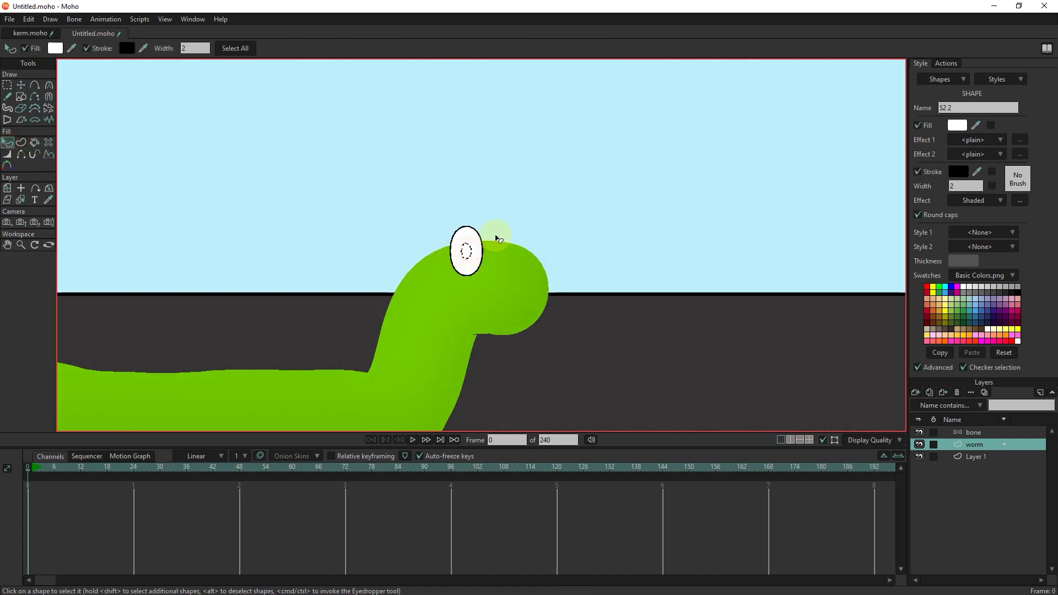
{"action": "left_click", "coordinate": [959, 127]}
{"action": "left_click_drag", "start_coordinate": [683, 284], "coordinate": [656, 300]}
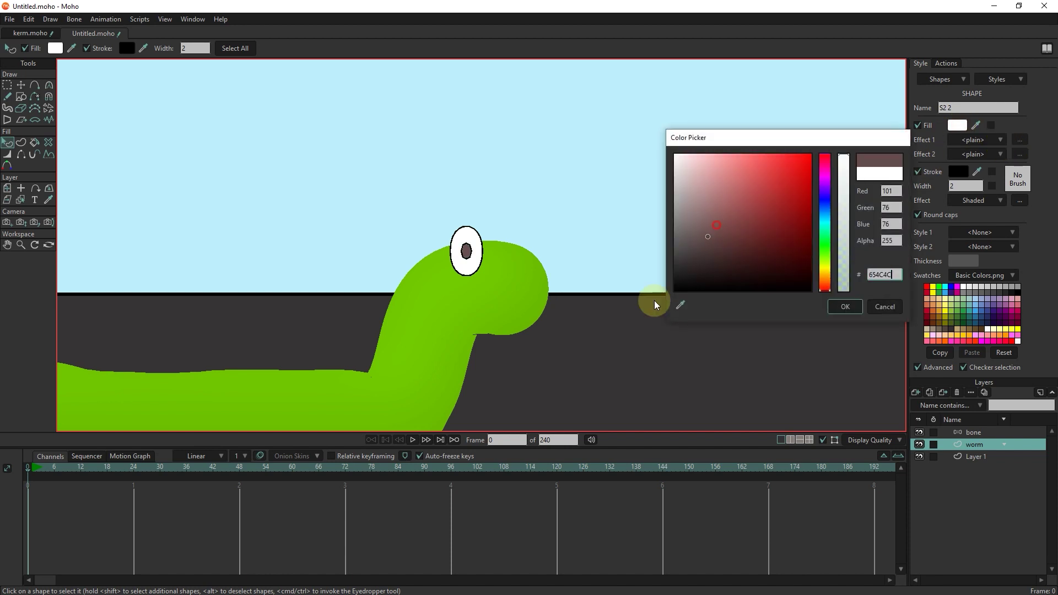
{"action": "left_click", "coordinate": [839, 306]}
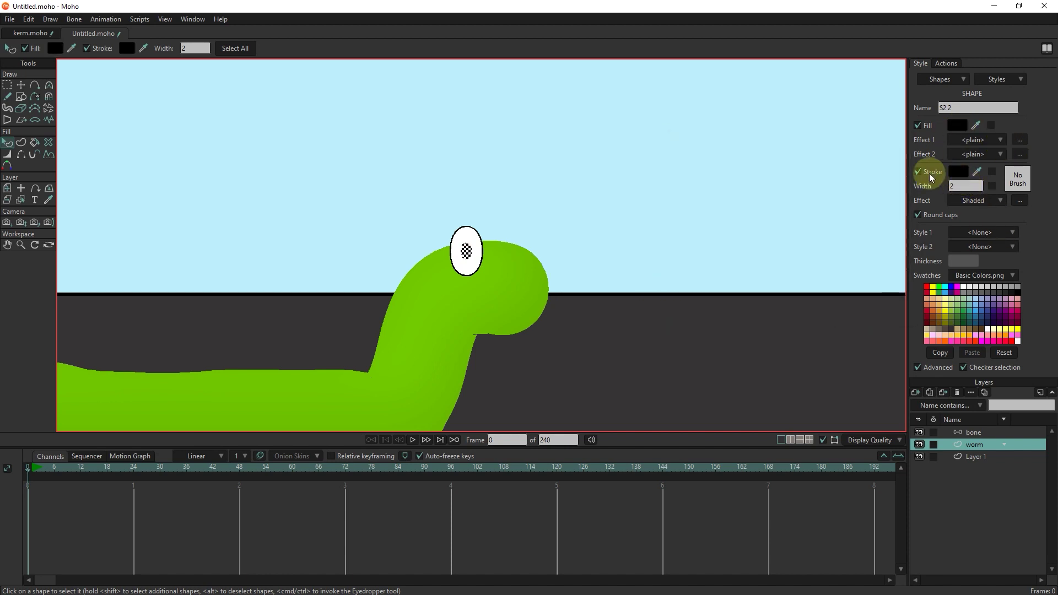
{"action": "left_click", "coordinate": [498, 299]}
Step: Copy the eye's points and paste a duplicate just right of the first eye
{"action": "left_click", "coordinate": [821, 420]}
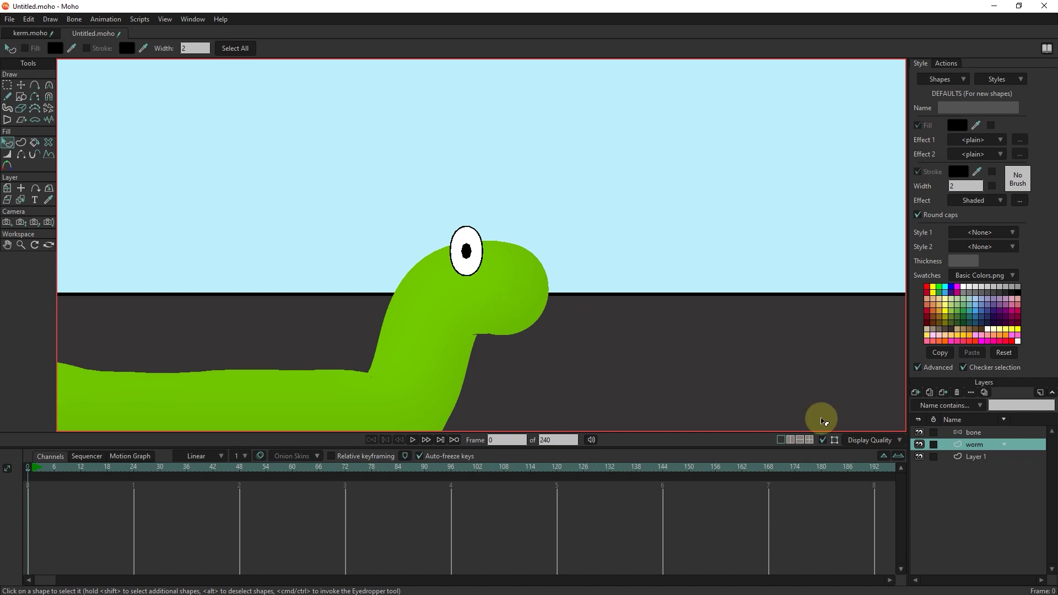
{"action": "left_click", "coordinate": [7, 85]}
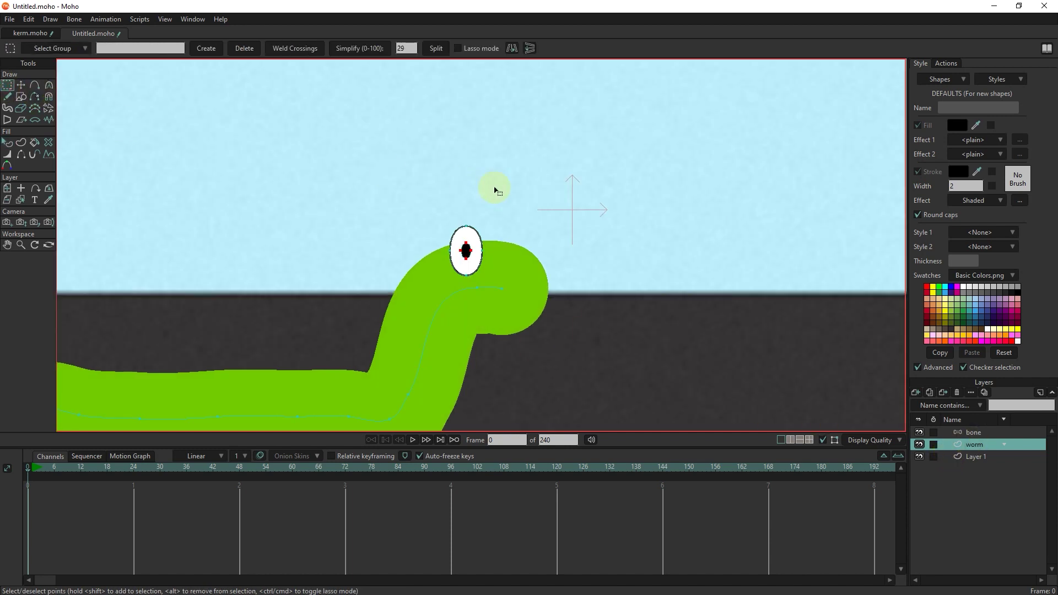
{"action": "left_click_drag", "start_coordinate": [502, 200], "coordinate": [432, 285]}
{"action": "left_click", "coordinate": [21, 85]}
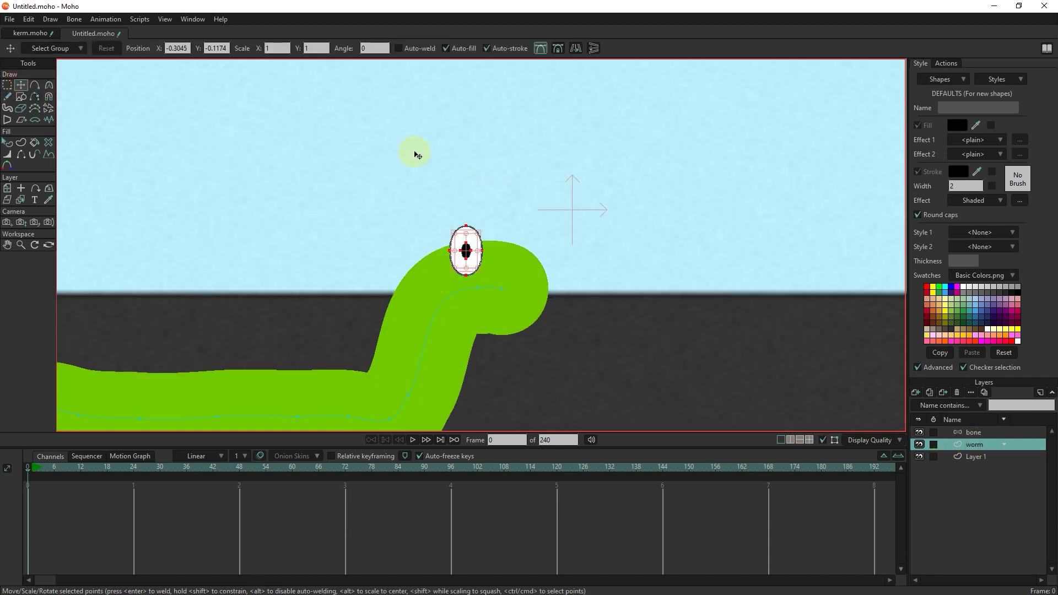
{"action": "key", "text": "ctrl+c"}
{"action": "key", "text": "ctrl+v"}
{"action": "left_click_drag", "start_coordinate": [457, 240], "coordinate": [513, 269]}
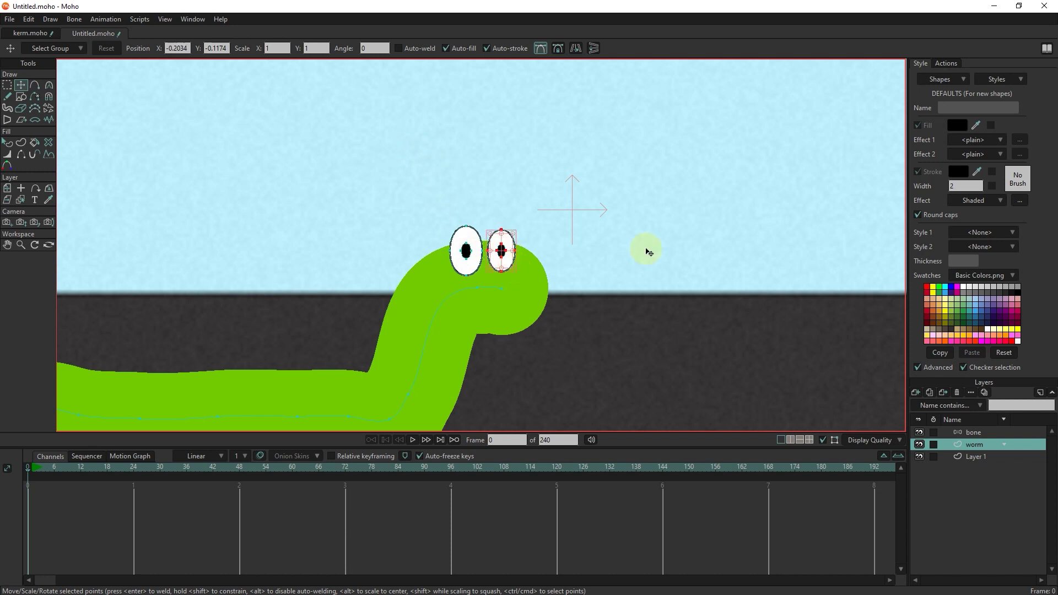
{"action": "left_click", "coordinate": [8, 96]}
Step: Draw a freehand smile beneath the worm's two eyes
{"action": "mouse_move", "coordinate": [516, 297]}
{"action": "left_mouse_down"}
{"action": "mouse_move", "coordinate": [484, 310]}
{"action": "mouse_move", "coordinate": [469, 298]}
{"action": "left_mouse_up"}
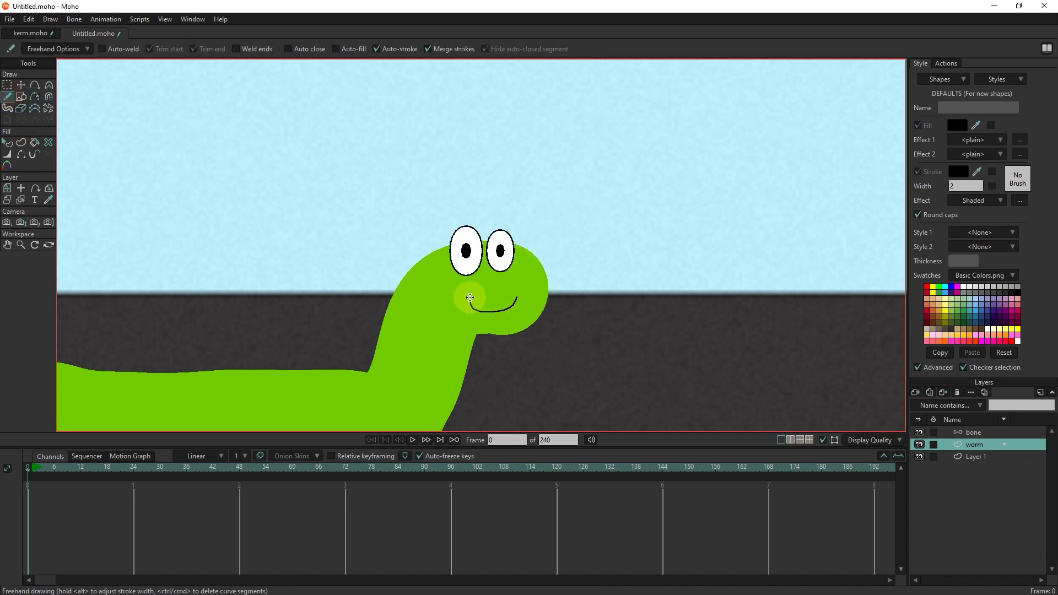
{"action": "left_click", "coordinate": [23, 87]}
{"action": "left_click_drag", "start_coordinate": [342, 229], "coordinate": [439, 172]}
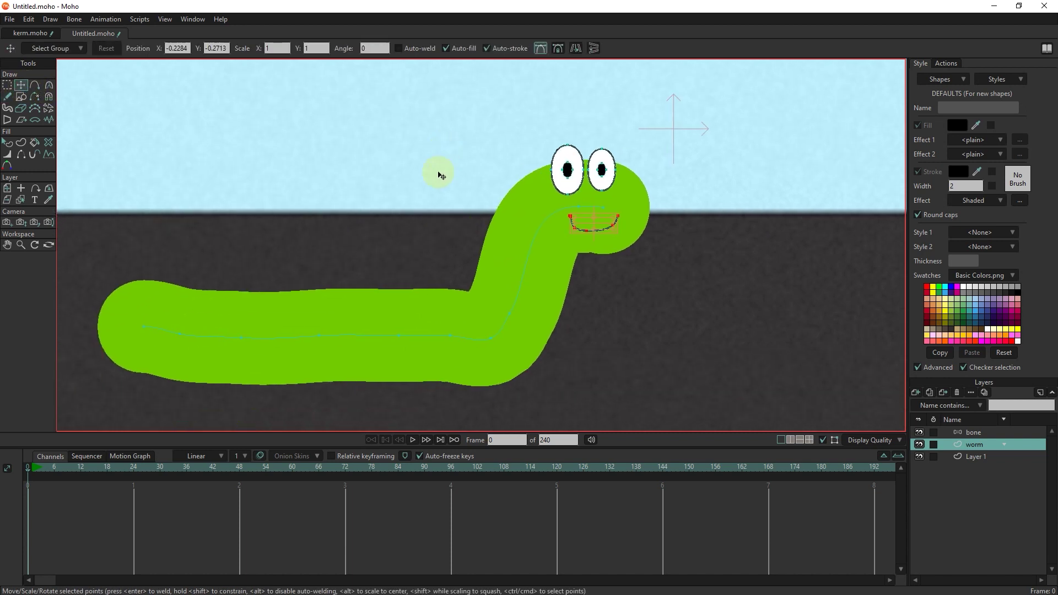
Step: Nudge the body's bend point and lower-body points to smooth the worm's curve
{"action": "double_click", "coordinate": [430, 337]}
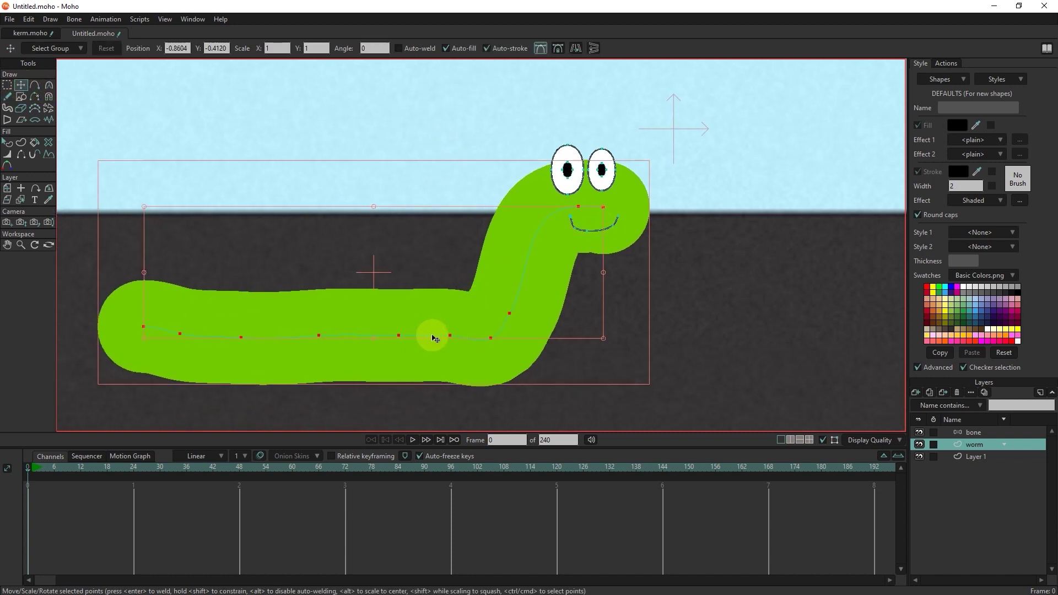
{"action": "left_click", "coordinate": [318, 336]}
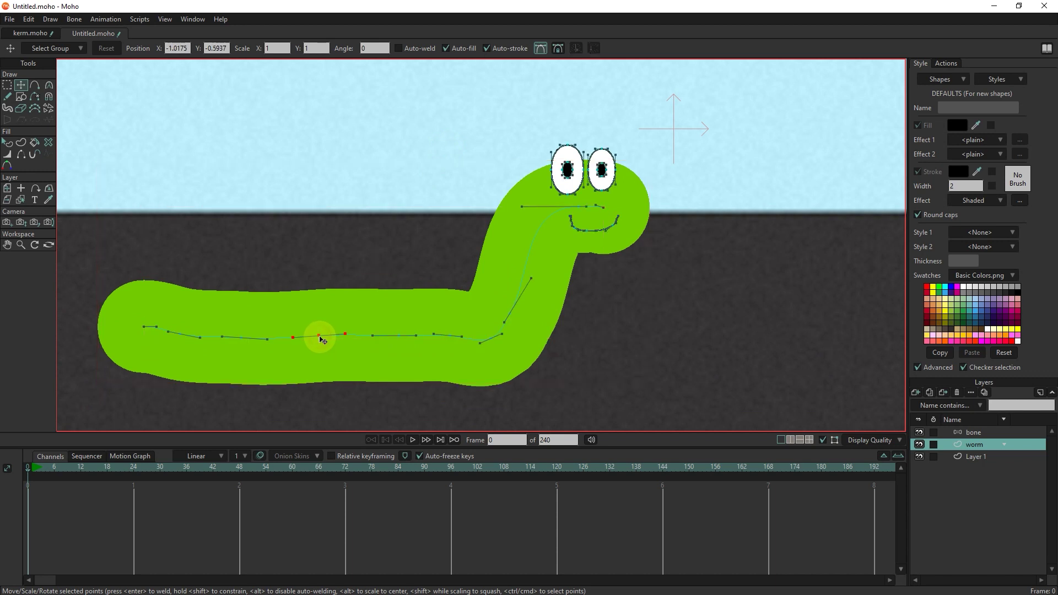
{"action": "left_click", "coordinate": [177, 339]}
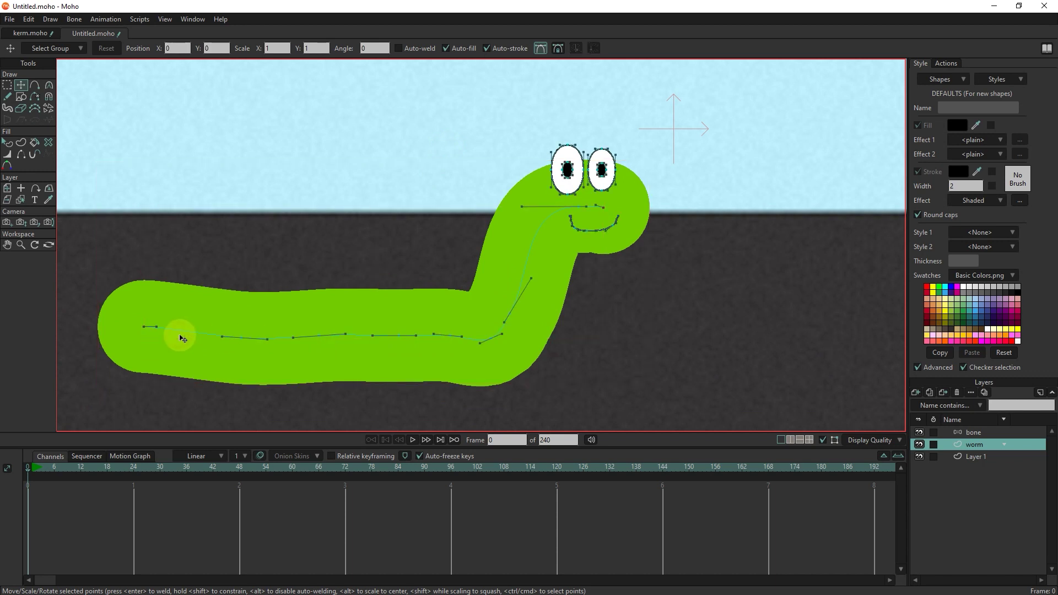
{"action": "double_click", "coordinate": [394, 338]}
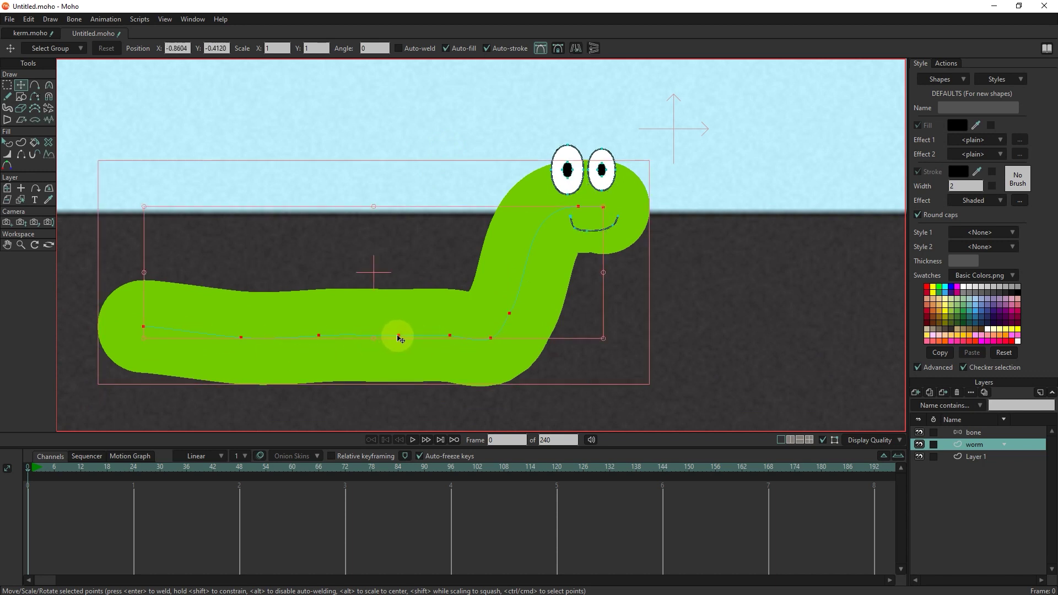
{"action": "left_click", "coordinate": [399, 338]}
{"action": "left_click", "coordinate": [484, 347]}
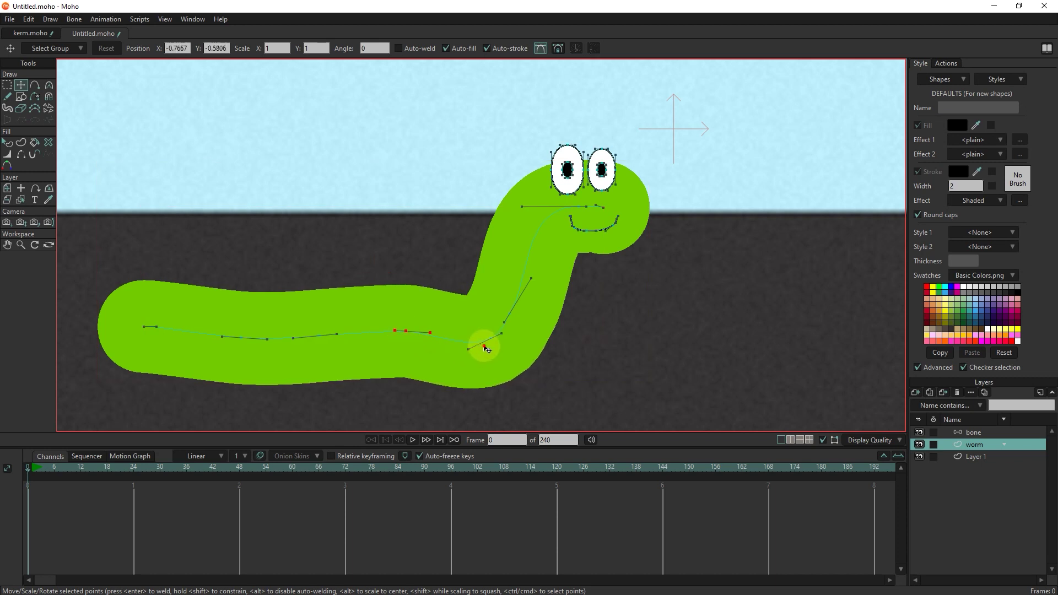
{"action": "key", "text": "ctrl+z"}
{"action": "key", "text": "ctrl+z"}
{"action": "left_click", "coordinate": [508, 317]}
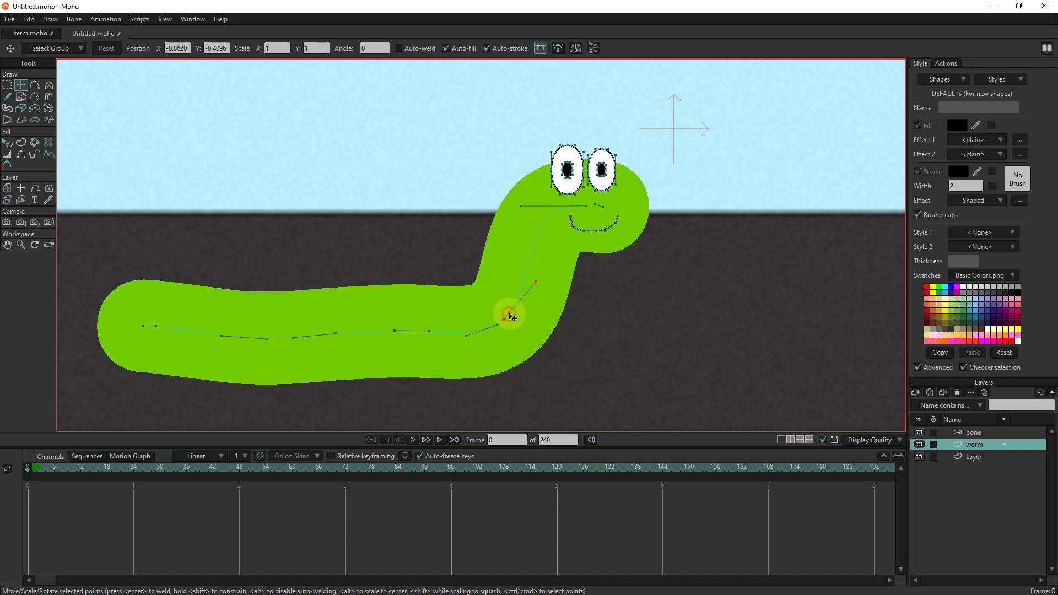
{"action": "left_click_drag", "start_coordinate": [511, 317], "coordinate": [514, 315]}
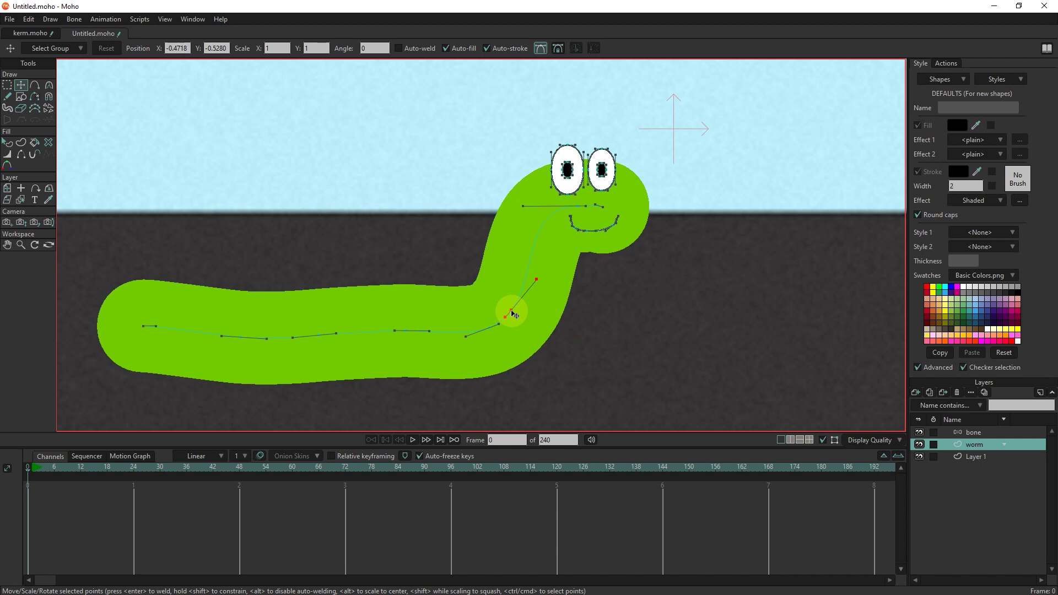
{"action": "left_click", "coordinate": [237, 327]}
{"action": "left_click_drag", "start_coordinate": [314, 332], "coordinate": [337, 329]}
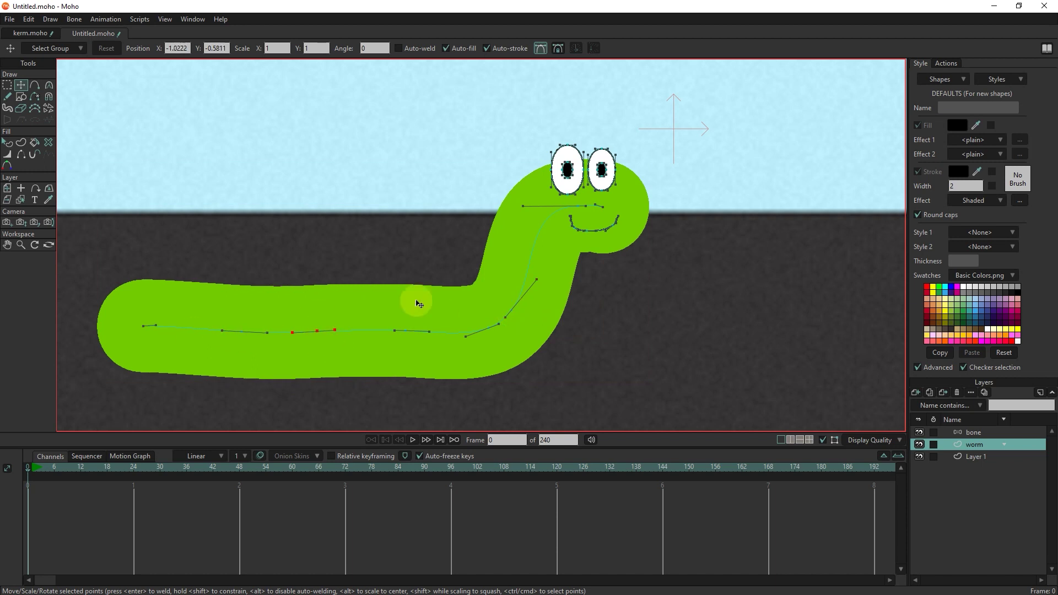
Step: Reshape the smile's curve slightly on the worm layer
{"action": "left_click", "coordinate": [976, 433]}
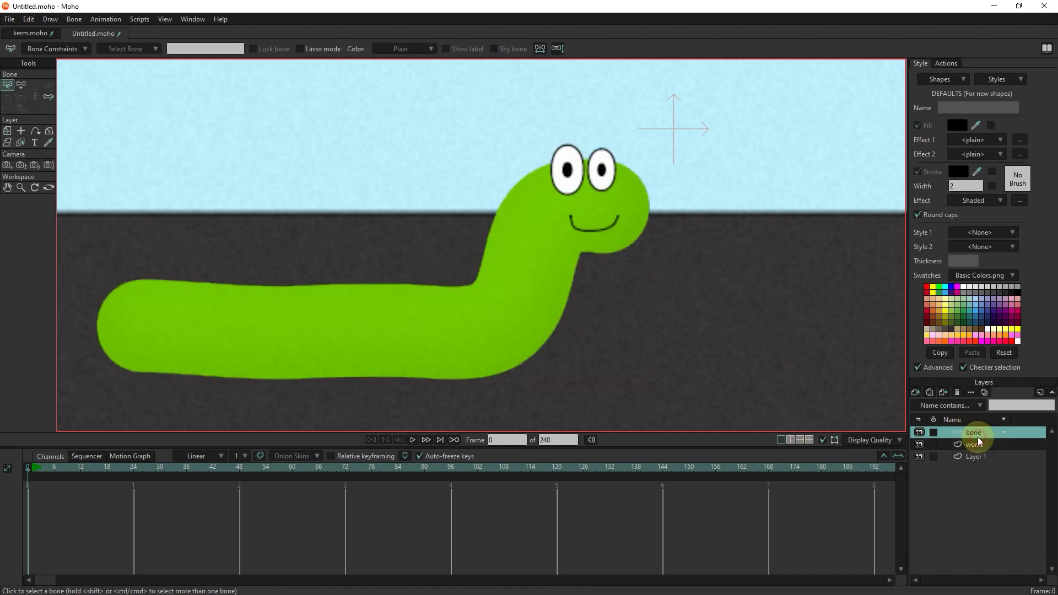
{"action": "scroll", "coordinate": [519, 318], "scroll_direction": "down", "scroll_amount": 1}
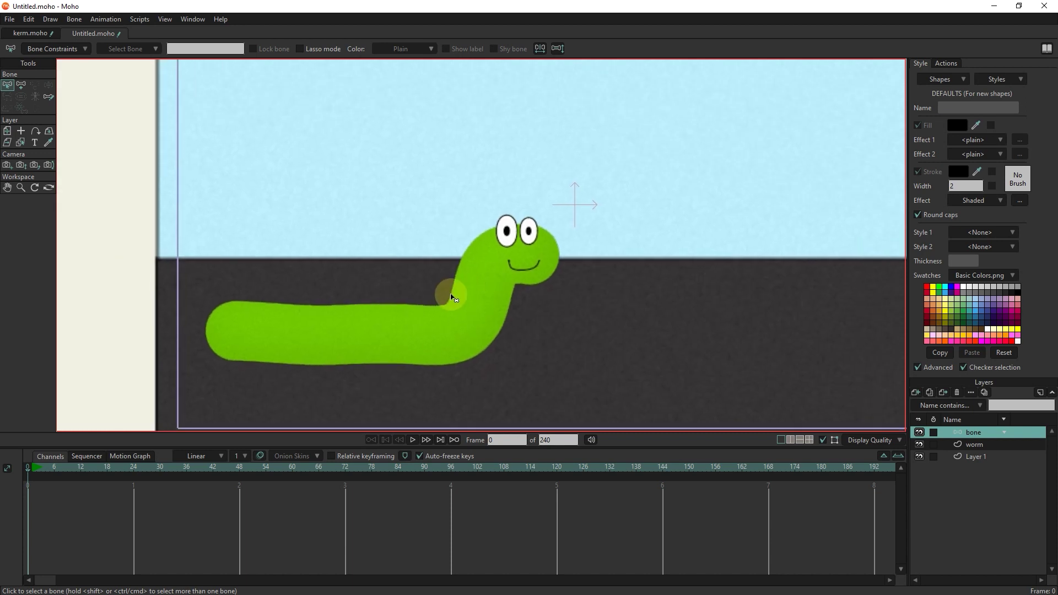
{"action": "left_click", "coordinate": [444, 291], "text": "ctrl+alt"}
{"action": "scroll", "coordinate": [548, 278], "scroll_direction": "up", "scroll_amount": 3}
{"action": "scroll", "coordinate": [462, 250], "scroll_direction": "up", "scroll_amount": 1}
{"action": "double_click", "coordinate": [463, 251]}
{"action": "left_click_drag", "start_coordinate": [463, 251], "coordinate": [503, 220]}
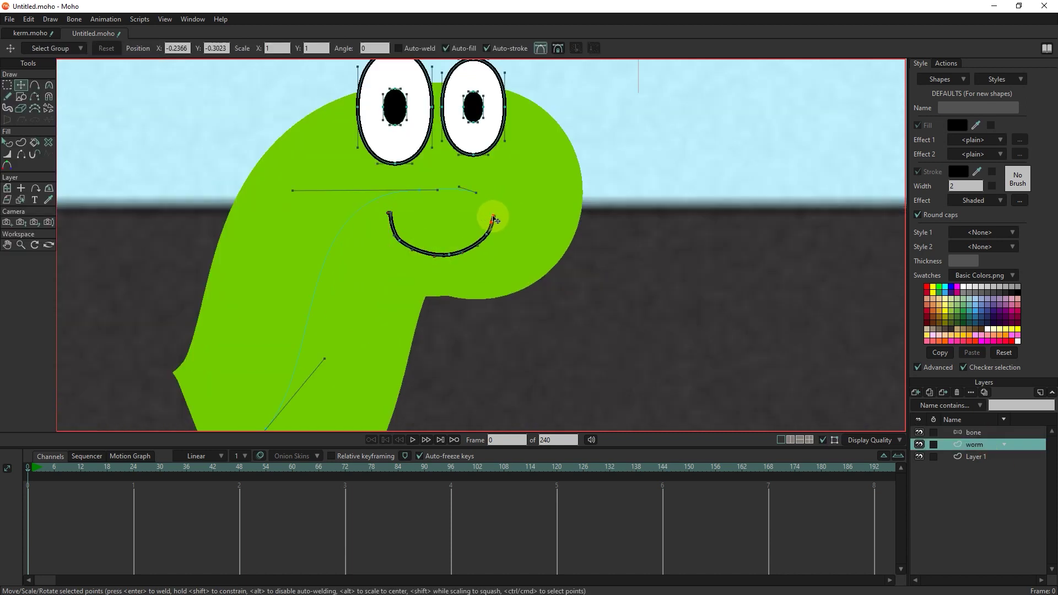
{"action": "scroll", "coordinate": [487, 273], "scroll_direction": "down", "scroll_amount": 2}
{"action": "scroll", "coordinate": [487, 273], "scroll_direction": "down", "scroll_amount": 2}
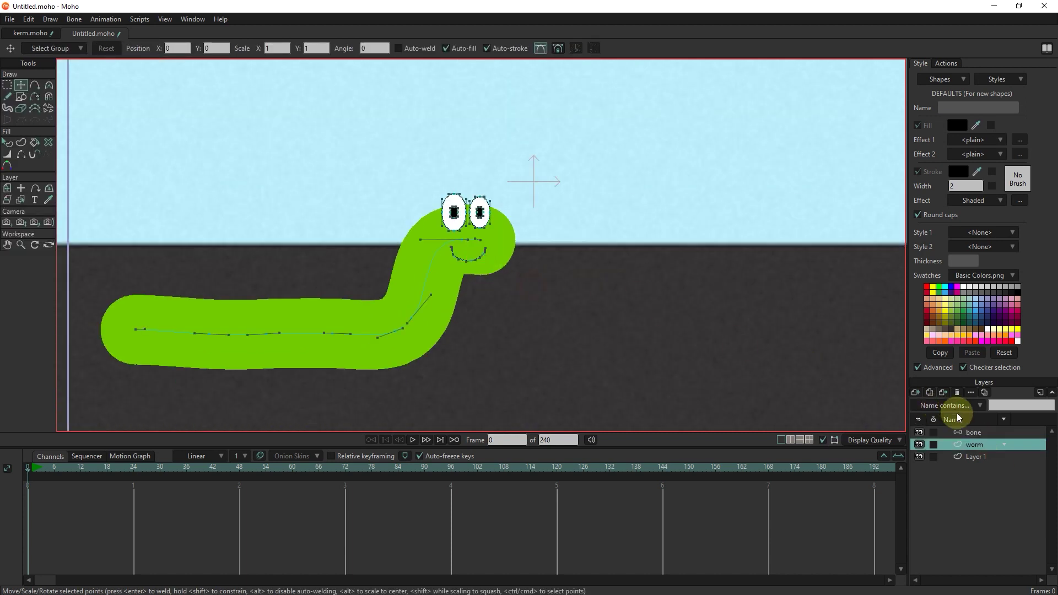
Step: Place bones B1 through B6 along the worm from tail to head
{"action": "left_click", "coordinate": [965, 432]}
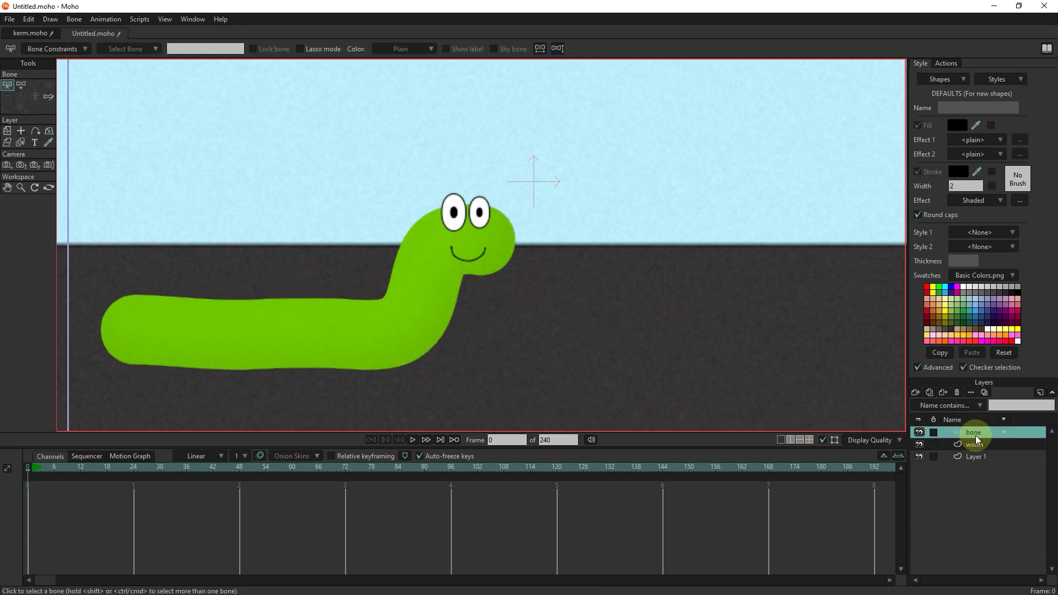
{"action": "left_click", "coordinate": [20, 85]}
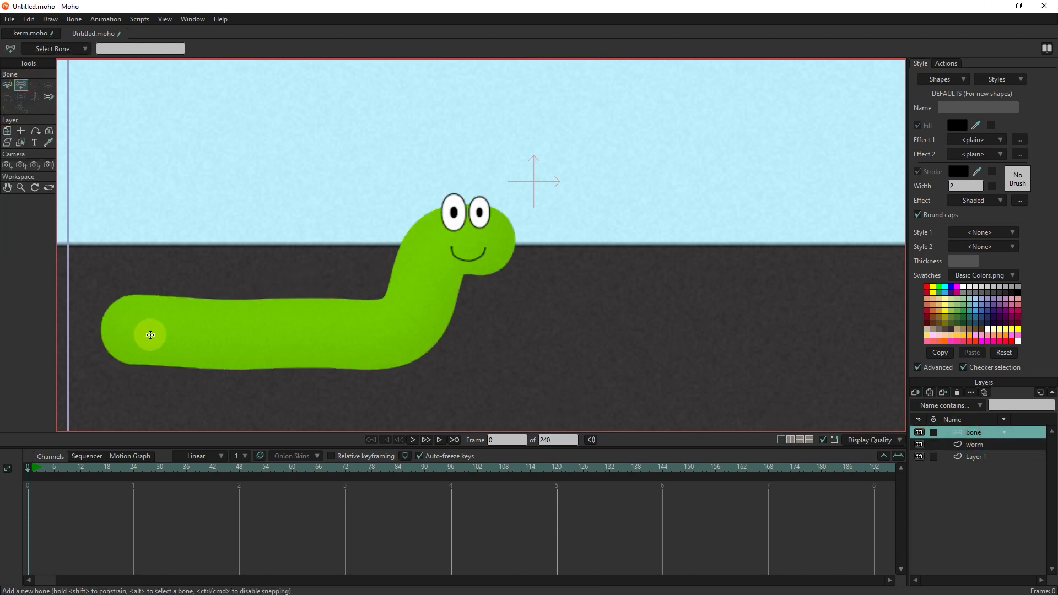
{"action": "left_click", "coordinate": [144, 331]}
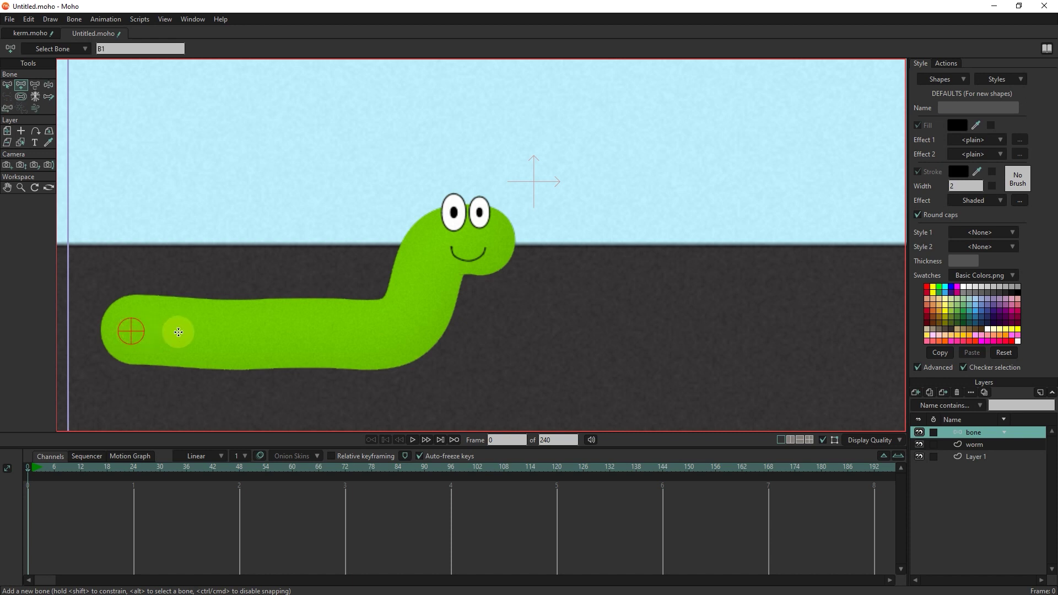
{"action": "left_click", "coordinate": [191, 333]}
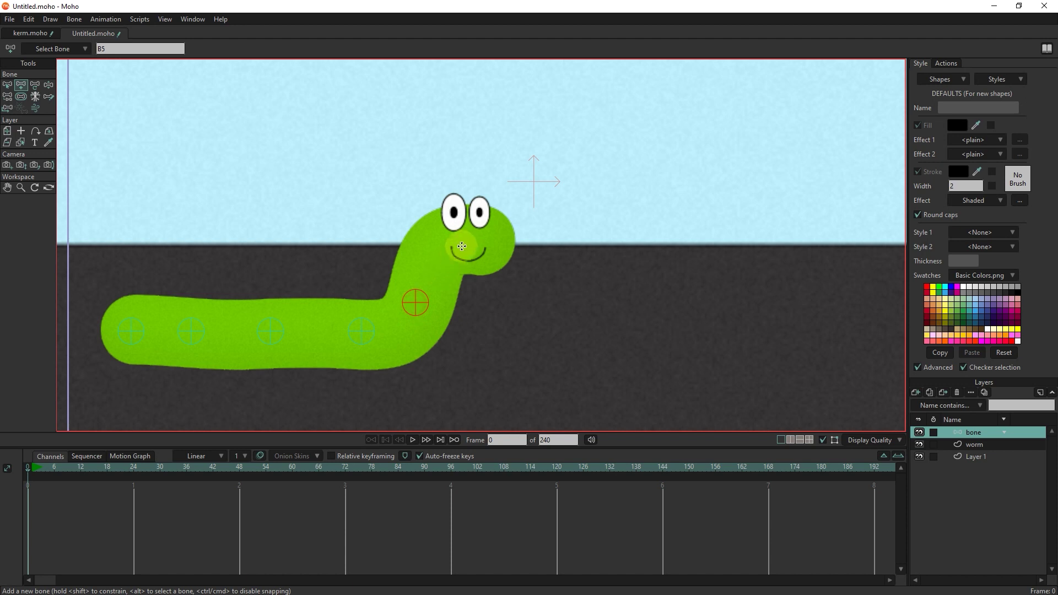
{"action": "left_click", "coordinate": [468, 240]}
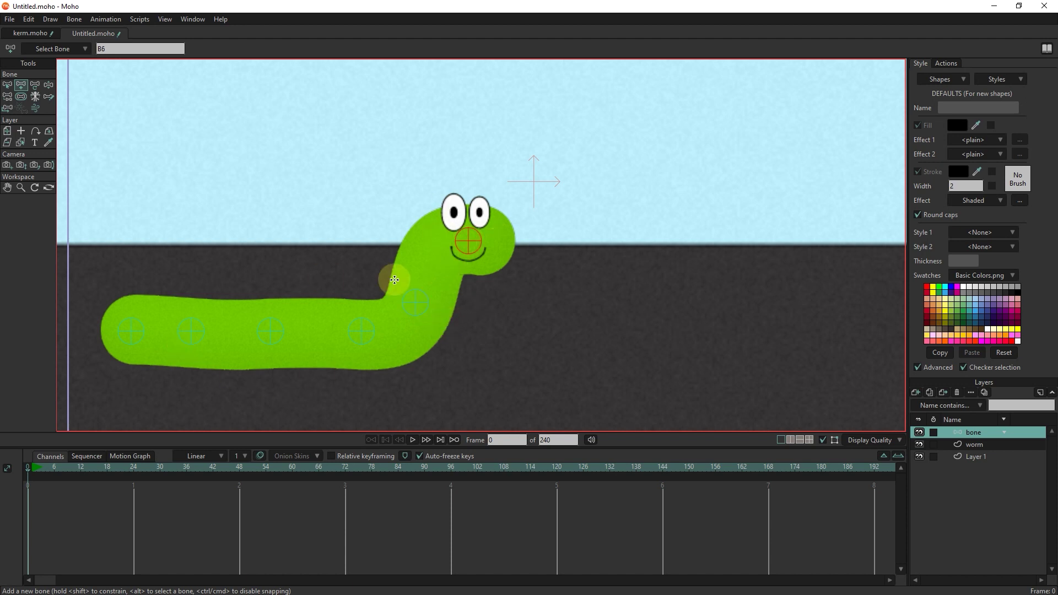
Step: Select all six bones and shrink their strength
{"action": "left_click", "coordinate": [7, 85]}
{"action": "left_click_drag", "start_coordinate": [543, 177], "coordinate": [69, 413]}
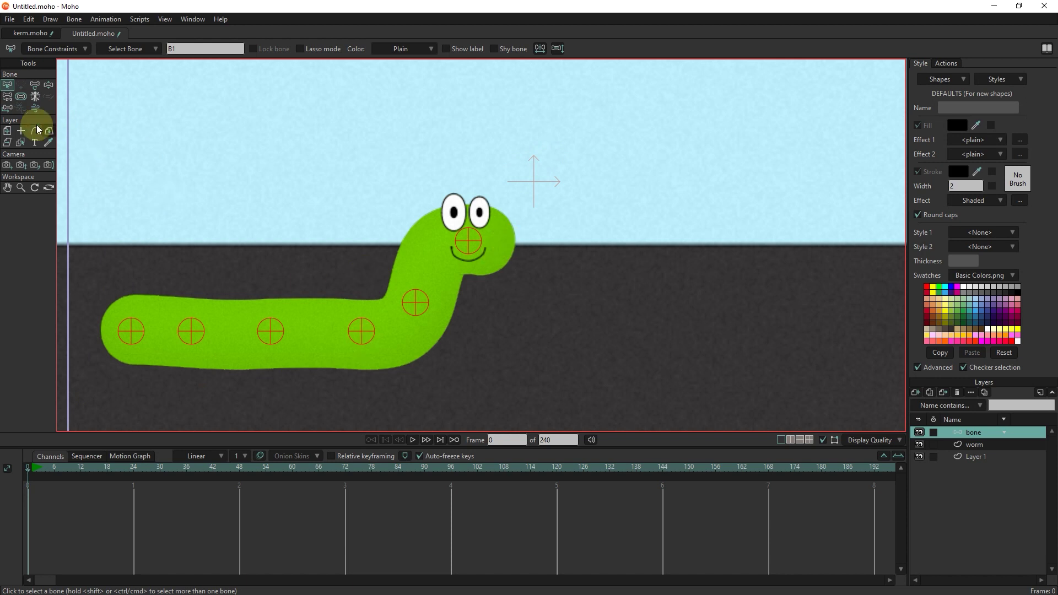
{"action": "left_click", "coordinate": [21, 97]}
{"action": "left_click_drag", "start_coordinate": [443, 347], "coordinate": [402, 351]}
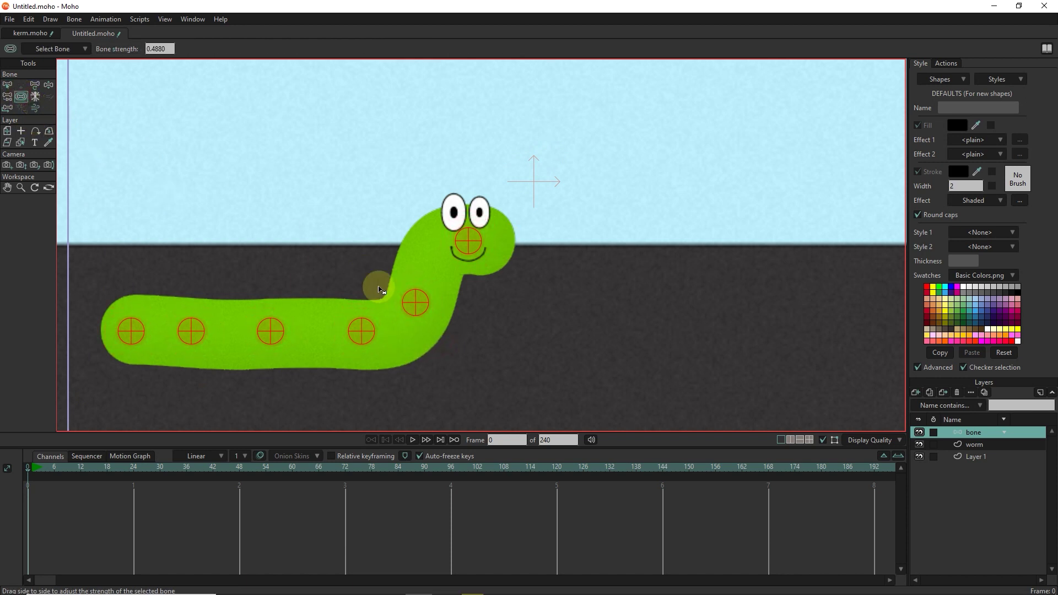
Step: Move the worm layer inside the bone layer and expand it
{"action": "left_click", "coordinate": [973, 441]}
{"action": "left_click_drag", "start_coordinate": [973, 435], "coordinate": [974, 432]}
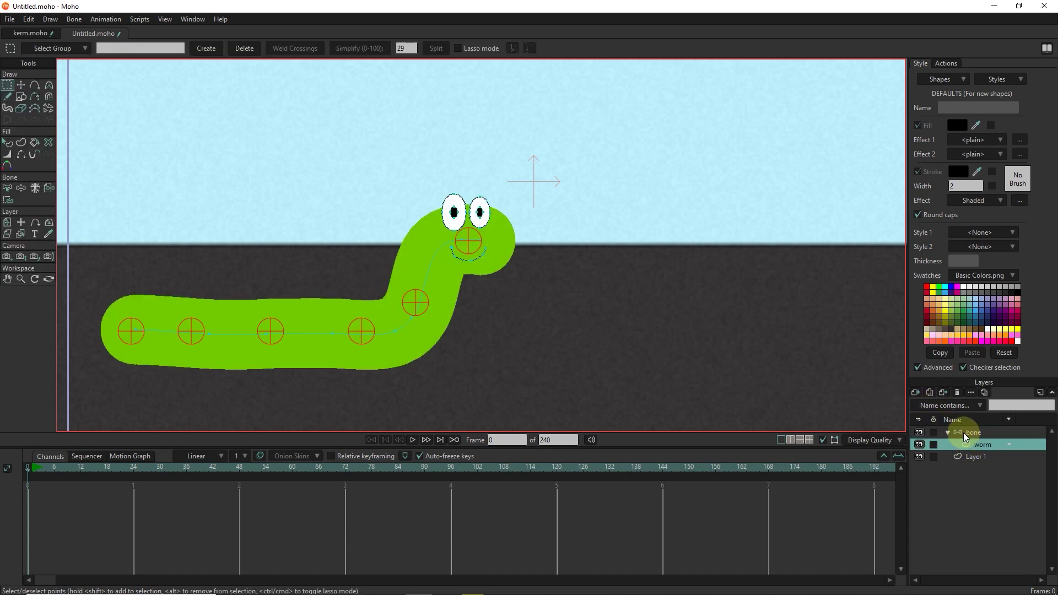
{"action": "left_click", "coordinate": [948, 432]}
{"action": "left_click", "coordinate": [948, 432]}
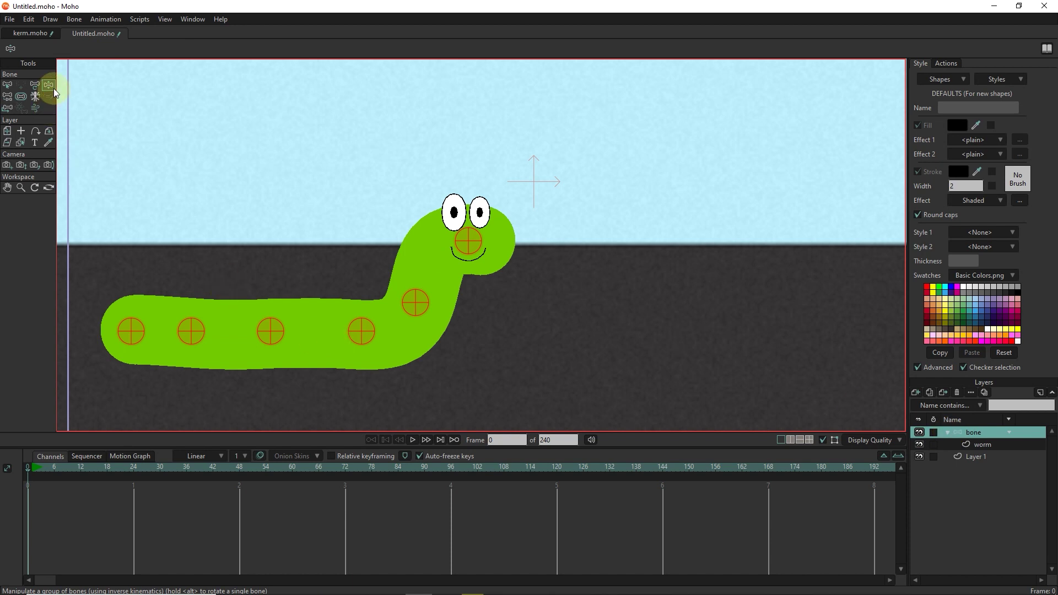
Step: Test-bend the worm's body, tail and neck with the bones
{"action": "left_click_drag", "start_coordinate": [262, 336], "coordinate": [283, 222]}
{"action": "left_click_drag", "start_coordinate": [207, 248], "coordinate": [204, 270]}
{"action": "left_click_drag", "start_coordinate": [413, 302], "coordinate": [278, 210]}
{"action": "left_click_drag", "start_coordinate": [460, 299], "coordinate": [543, 245]}
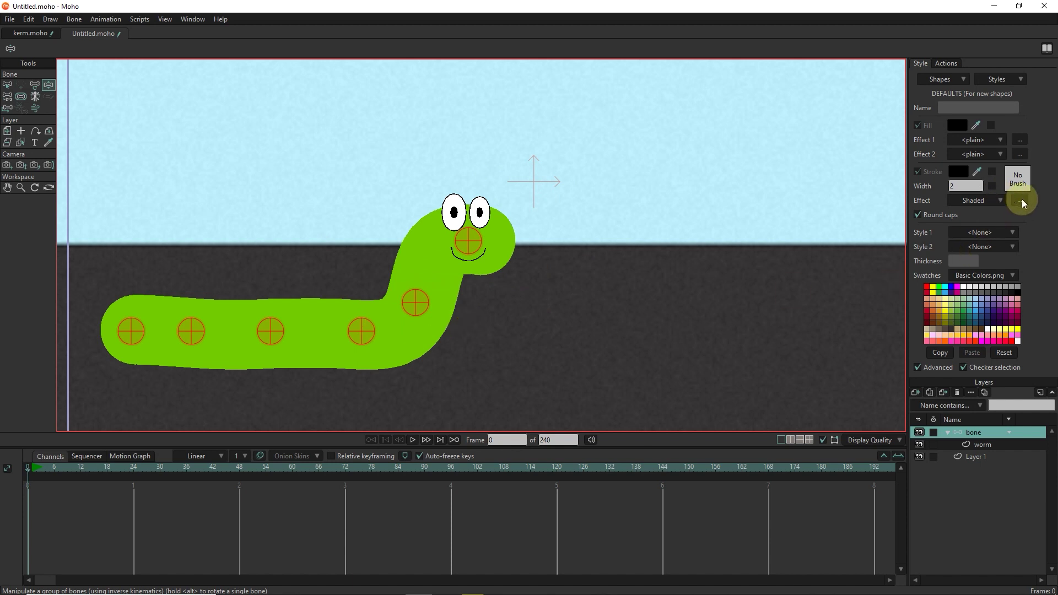
{"action": "left_click", "coordinate": [991, 444]}
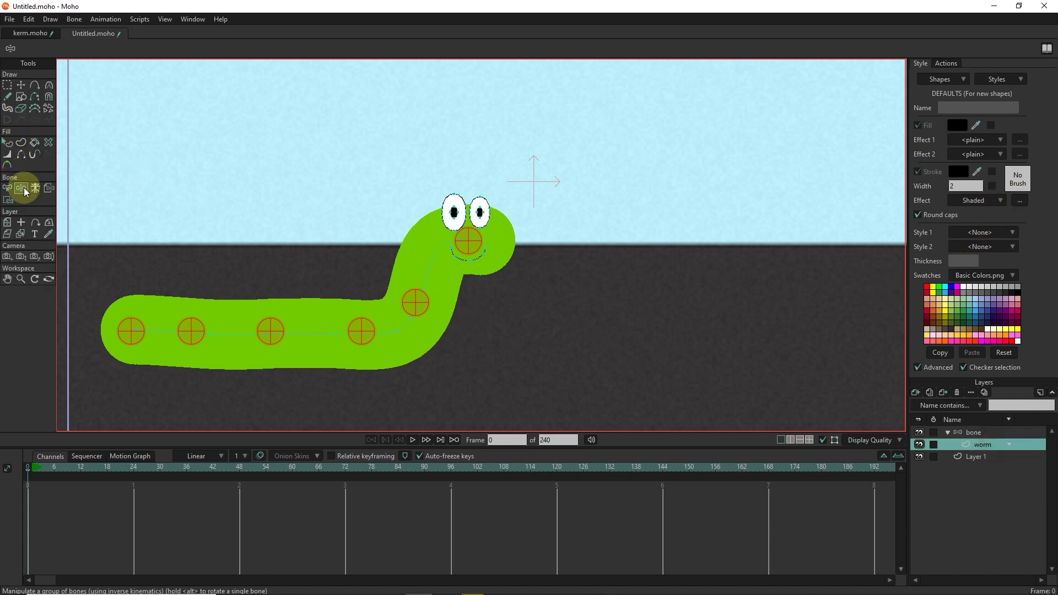
Step: Raise the worm's Shaded effect shadow colour alpha from 43 to 113
{"action": "left_click", "coordinate": [7, 143]}
{"action": "left_click", "coordinate": [298, 324]}
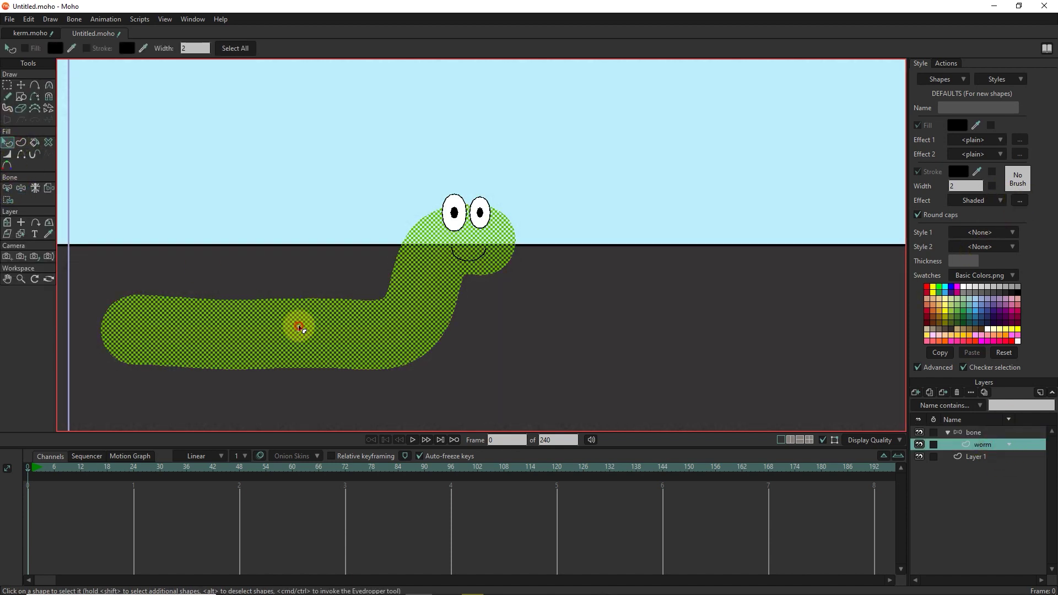
{"action": "left_click", "coordinate": [1019, 200]}
{"action": "left_click", "coordinate": [578, 346]}
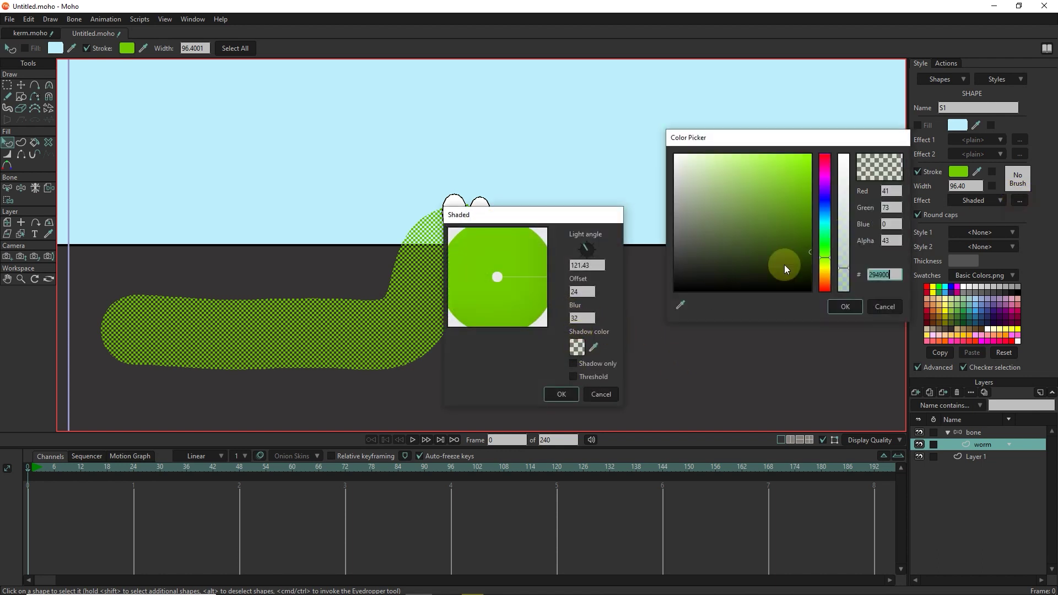
{"action": "left_click_drag", "start_coordinate": [843, 274], "coordinate": [839, 223]}
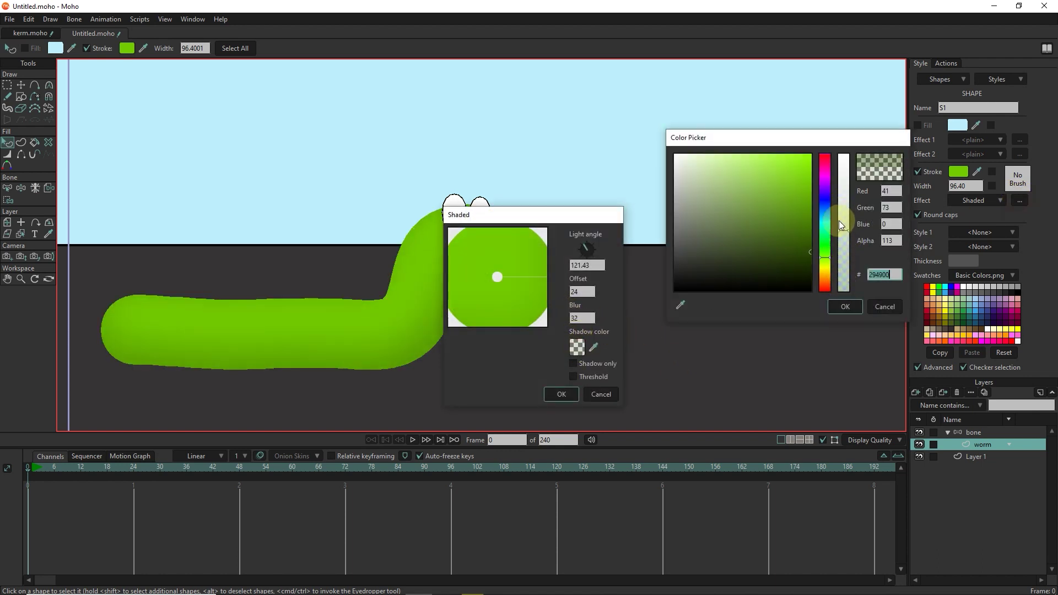
{"action": "left_click", "coordinate": [845, 307]}
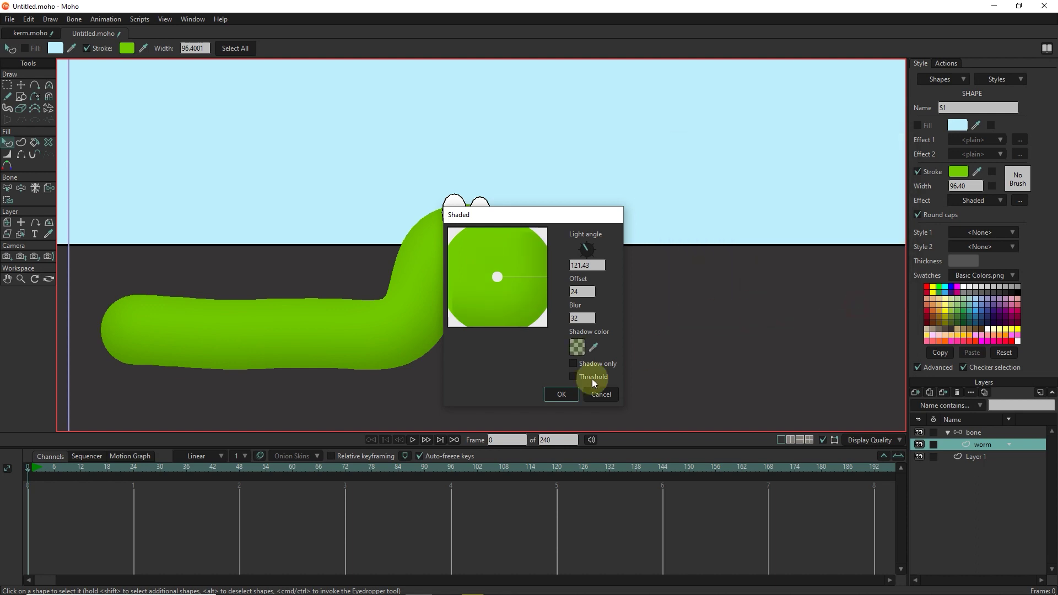
{"action": "left_click", "coordinate": [561, 392]}
{"action": "left_click", "coordinate": [537, 337]}
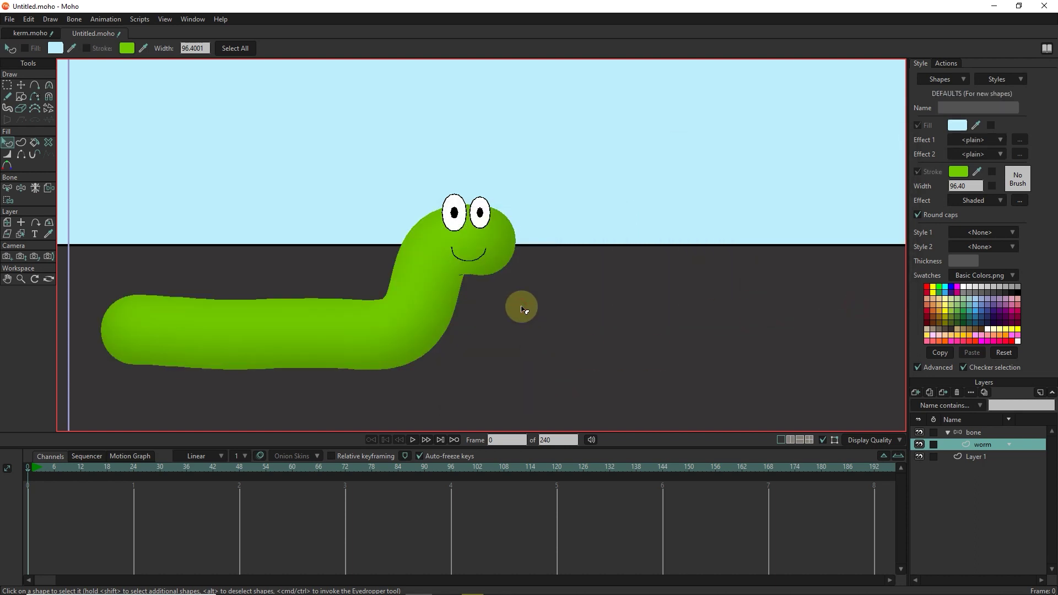
{"action": "left_click", "coordinate": [973, 432]}
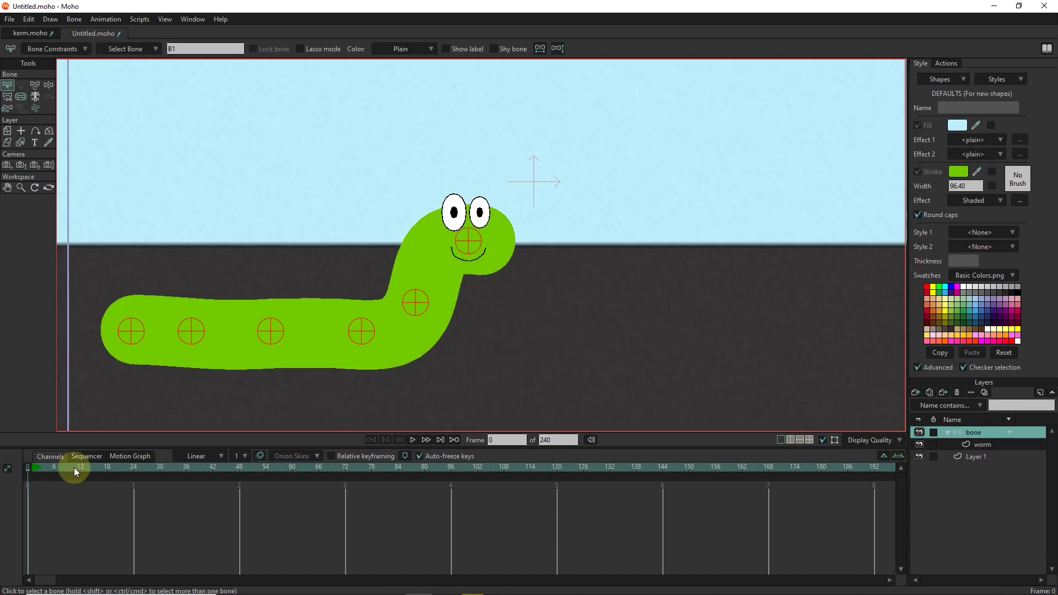
Step: At frame 1, switch to Manipulate Bones and select the tail and middle body bones
{"action": "left_click", "coordinate": [31, 468]}
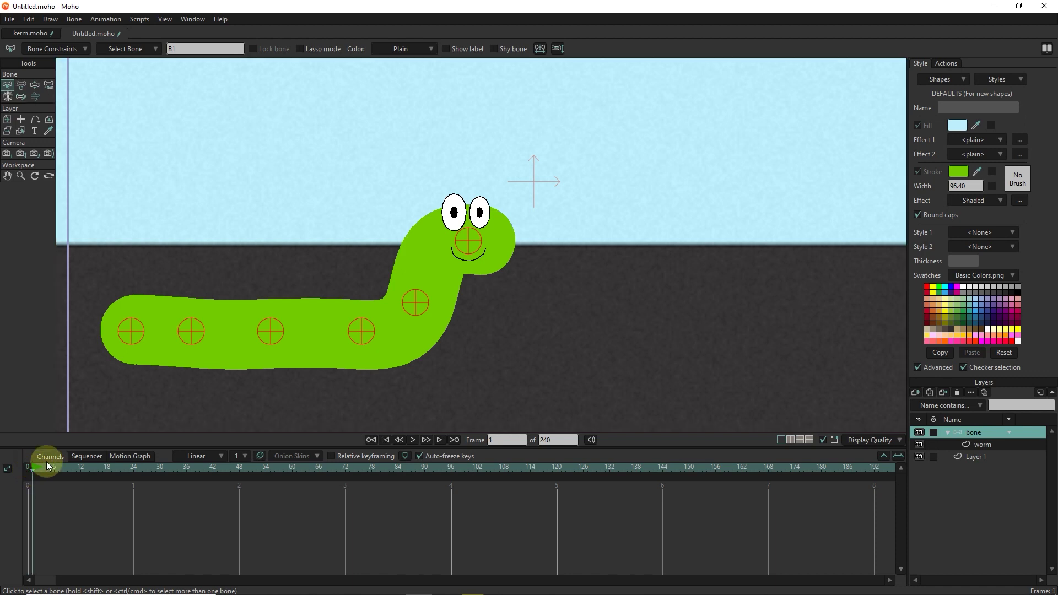
{"action": "left_click", "coordinate": [35, 85]}
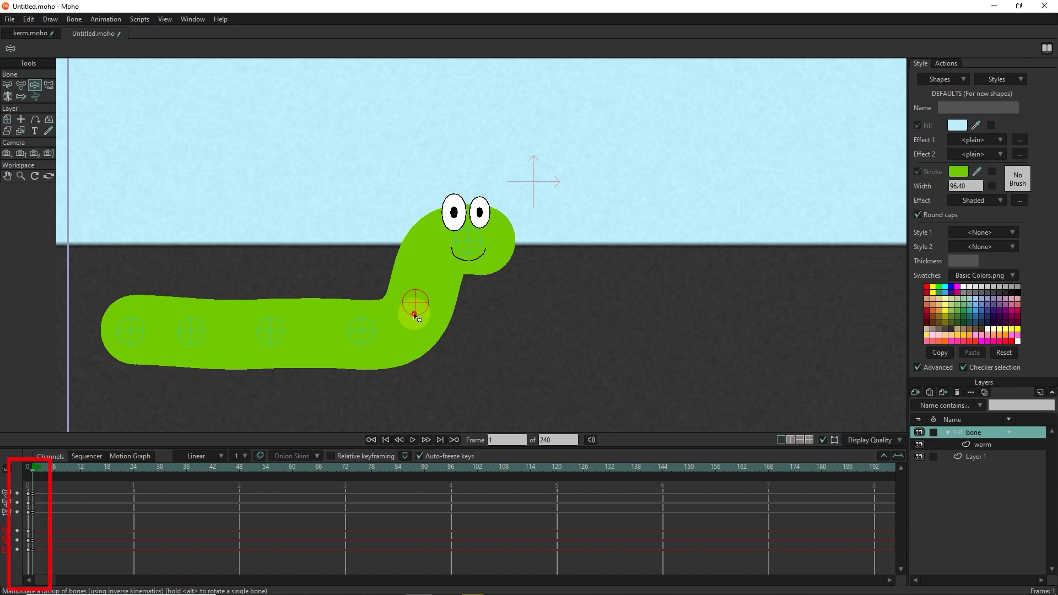
{"action": "left_click", "coordinate": [123, 336]}
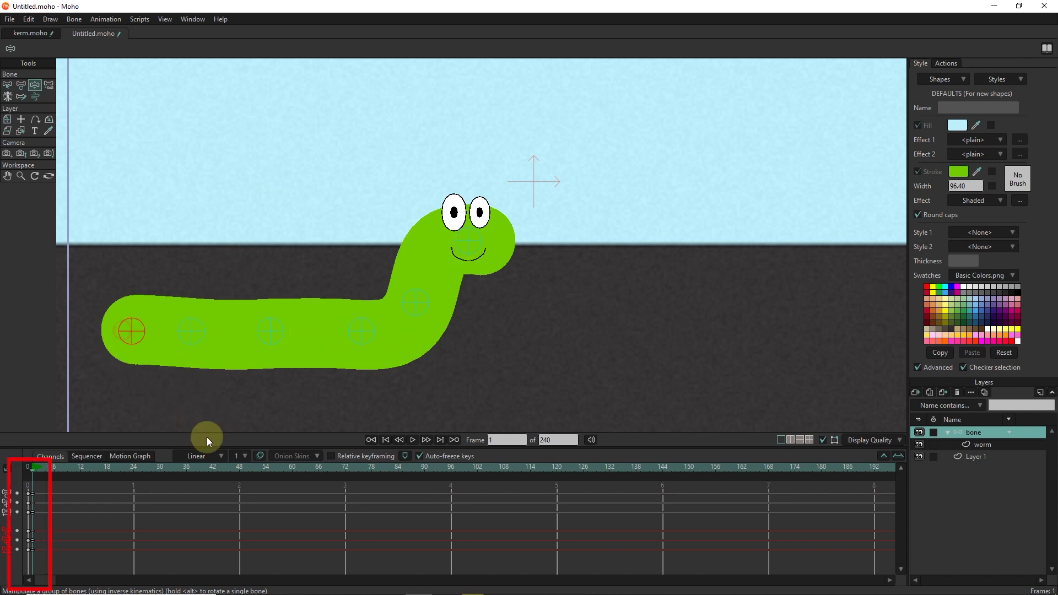
{"action": "left_click", "coordinate": [207, 438]}
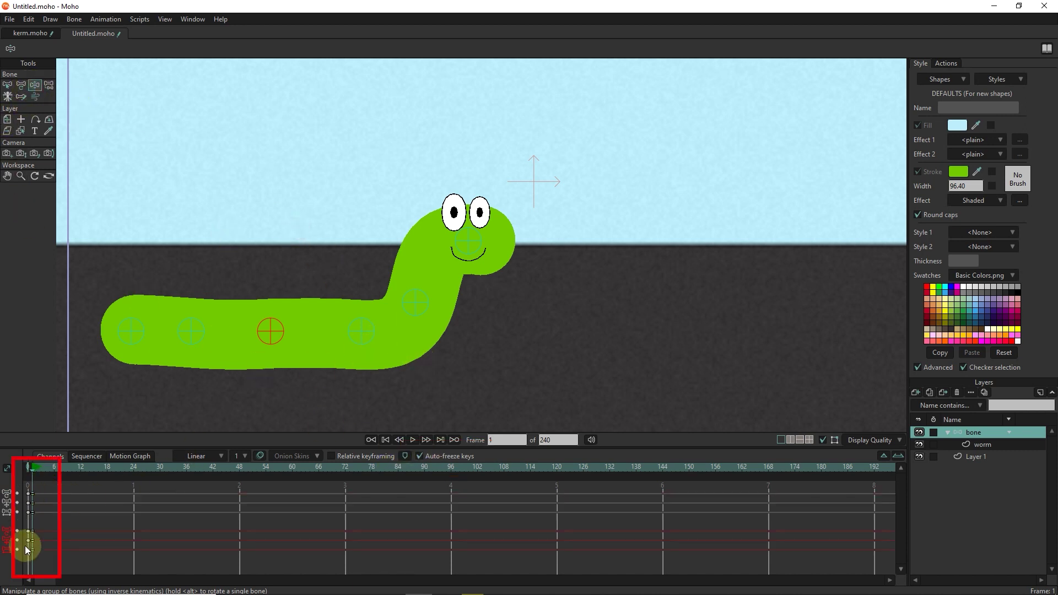
Step: At frame 24, drag the body bones into a high arch with the tail lifted
{"action": "left_click_drag", "start_coordinate": [94, 467], "coordinate": [134, 467]}
{"action": "left_click_drag", "start_coordinate": [270, 331], "coordinate": [270, 191]}
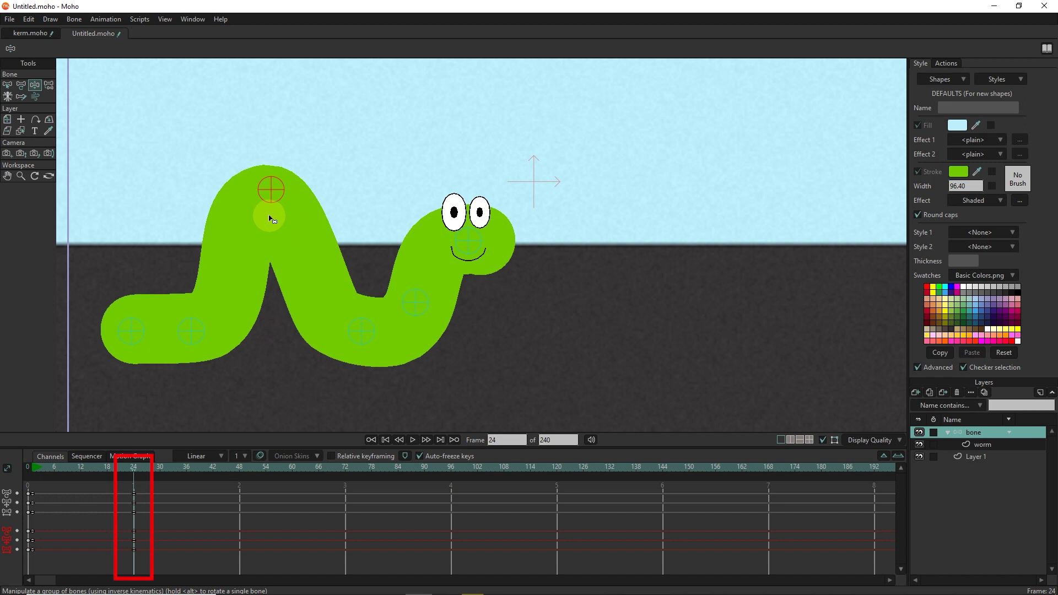
{"action": "left_click_drag", "start_coordinate": [193, 333], "coordinate": [186, 289]}
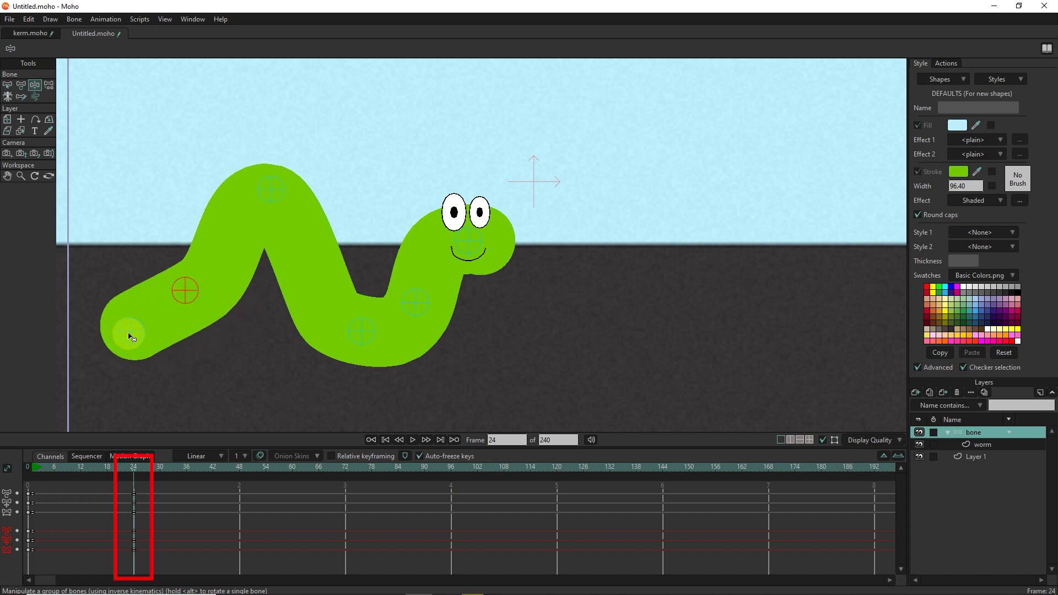
{"action": "left_click_drag", "start_coordinate": [360, 328], "coordinate": [389, 330]}
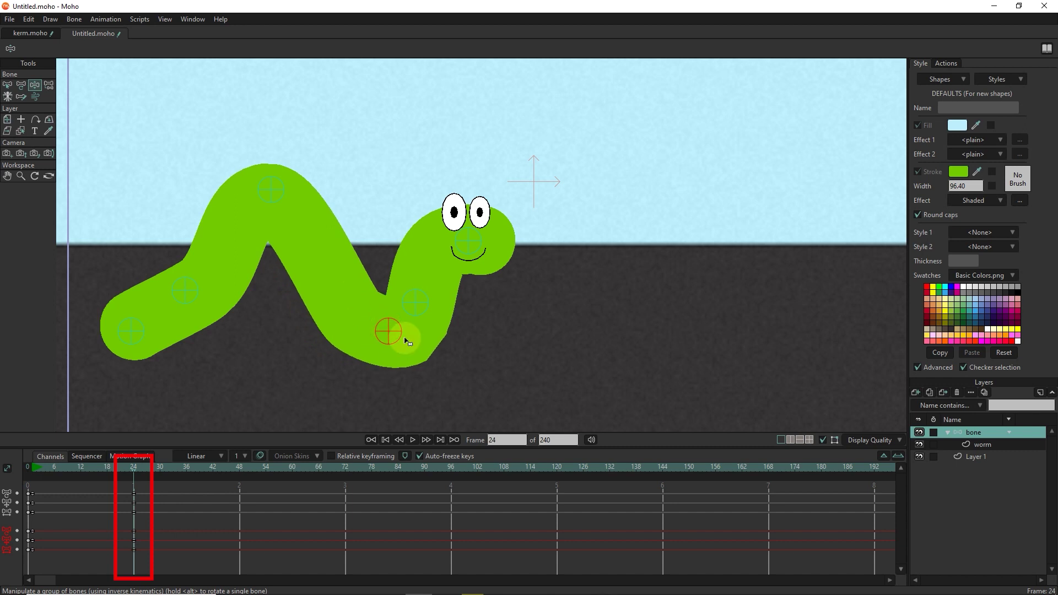
{"action": "left_click_drag", "start_coordinate": [186, 289], "coordinate": [177, 323]}
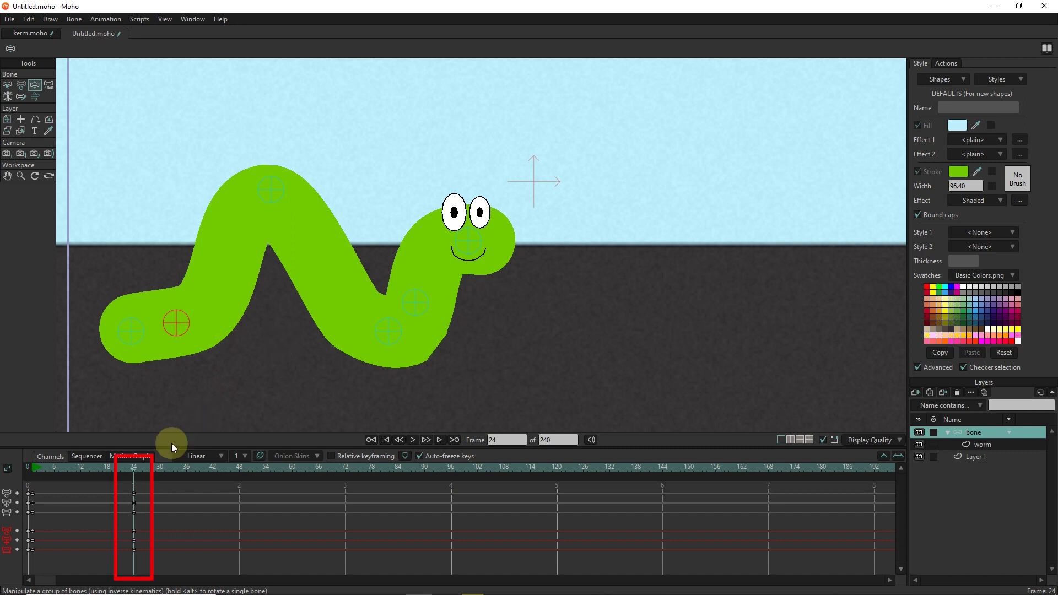
{"action": "left_click_drag", "start_coordinate": [45, 471], "coordinate": [133, 471]}
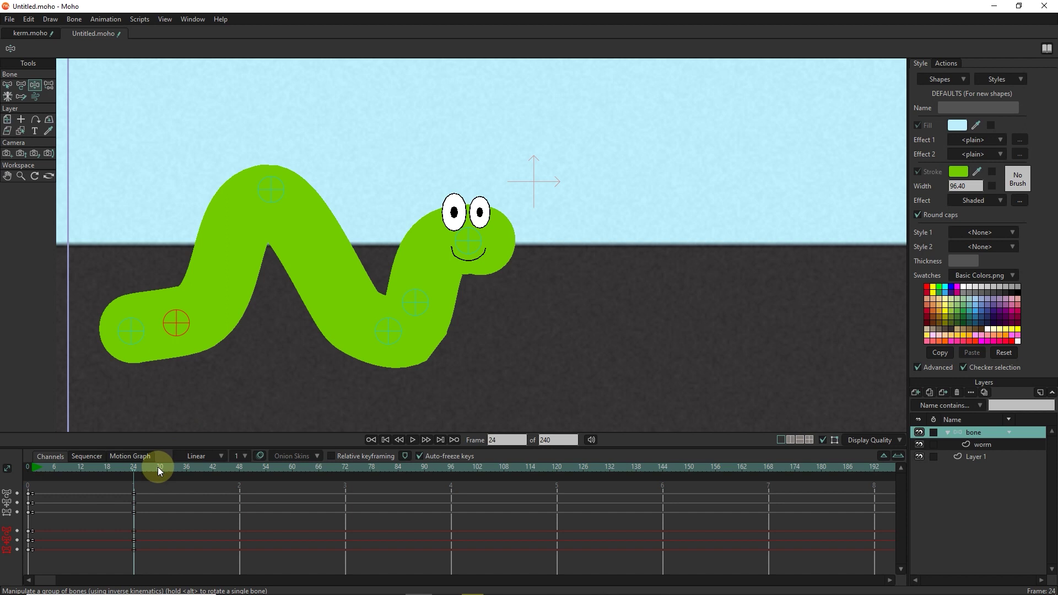
Step: Paste the frame-0 bone keys at frame 36 to restore the flat pose
{"action": "left_click_drag", "start_coordinate": [181, 477], "coordinate": [175, 481]}
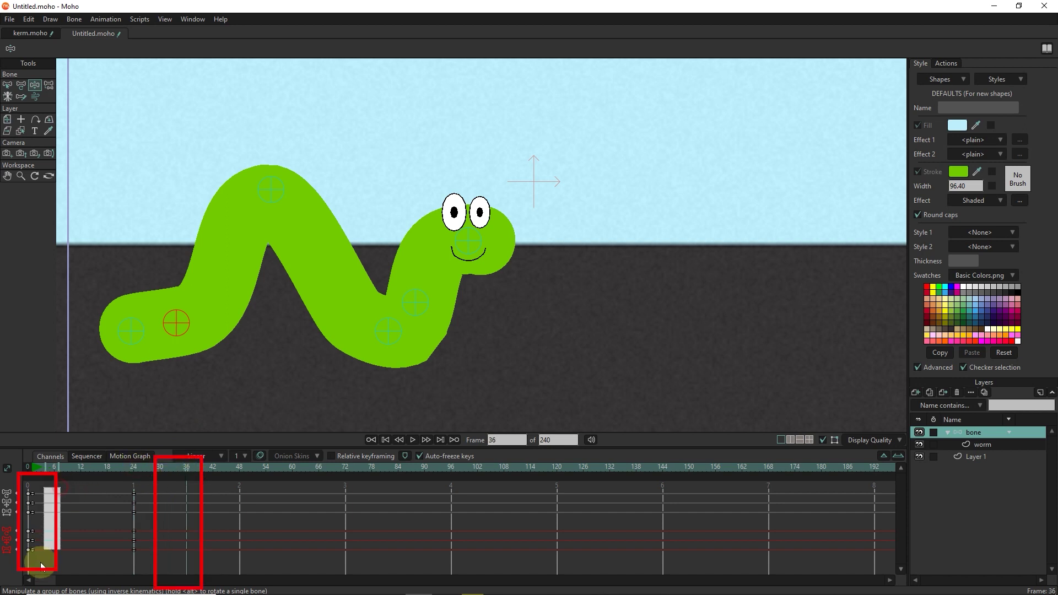
{"action": "left_click_drag", "start_coordinate": [40, 562], "coordinate": [31, 576]}
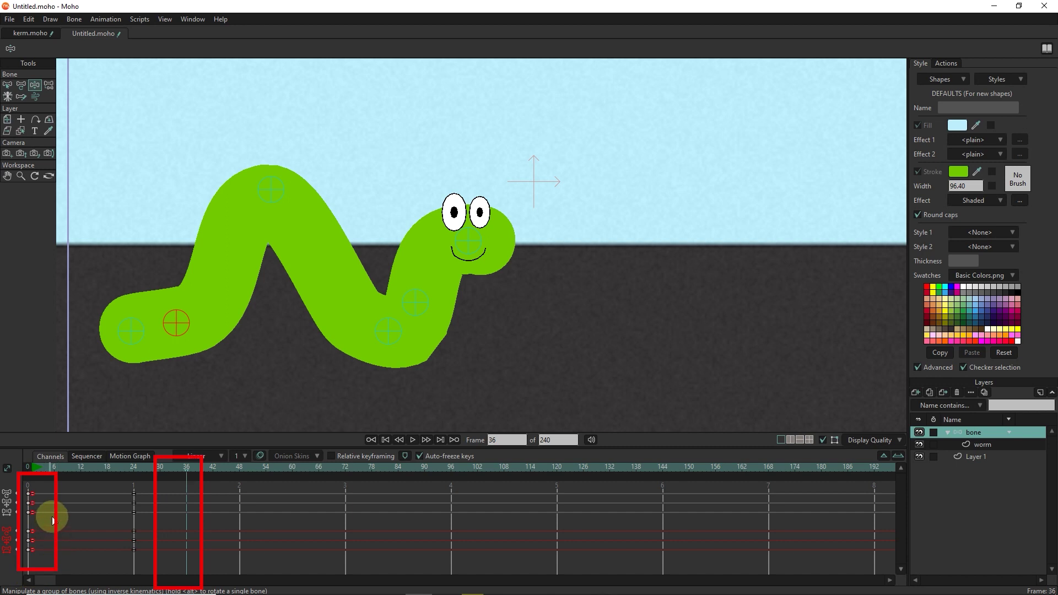
{"action": "key", "text": "ctrl+v"}
{"action": "mouse_move", "coordinate": [184, 474]}
{"action": "left_mouse_down"}
{"action": "mouse_move", "coordinate": [51, 484]}
{"action": "mouse_move", "coordinate": [182, 486]}
{"action": "mouse_move", "coordinate": [187, 460]}
{"action": "mouse_move", "coordinate": [134, 471]}
{"action": "left_mouse_up"}
Step: Drag the head bone lower in the frame-24 wave pose and preview the motion
{"action": "left_click", "coordinate": [480, 251]}
{"action": "left_click_drag", "start_coordinate": [479, 251], "coordinate": [434, 322]}
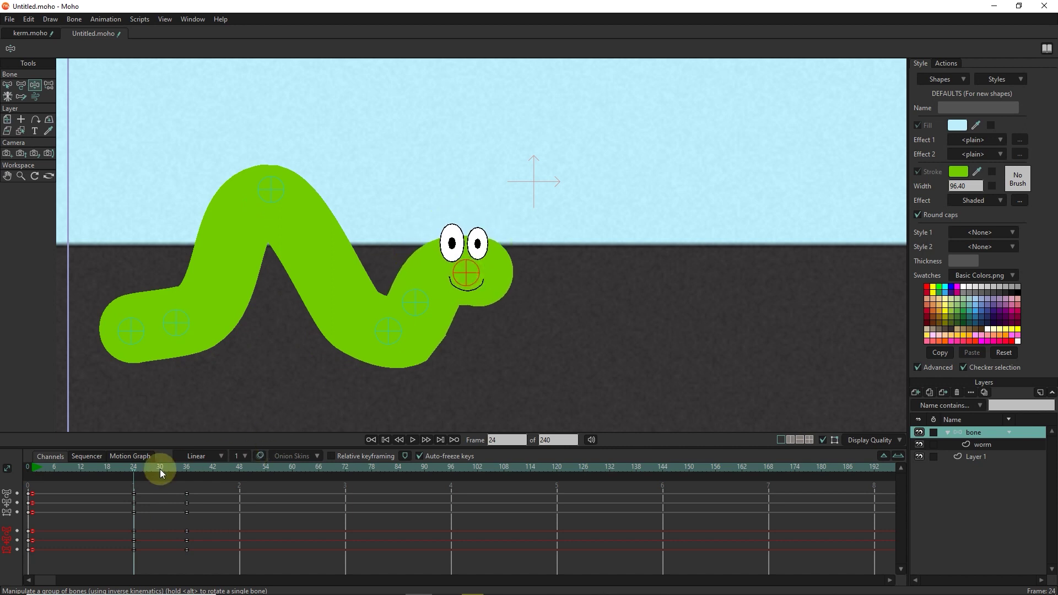
{"action": "left_click_drag", "start_coordinate": [134, 468], "coordinate": [187, 491]}
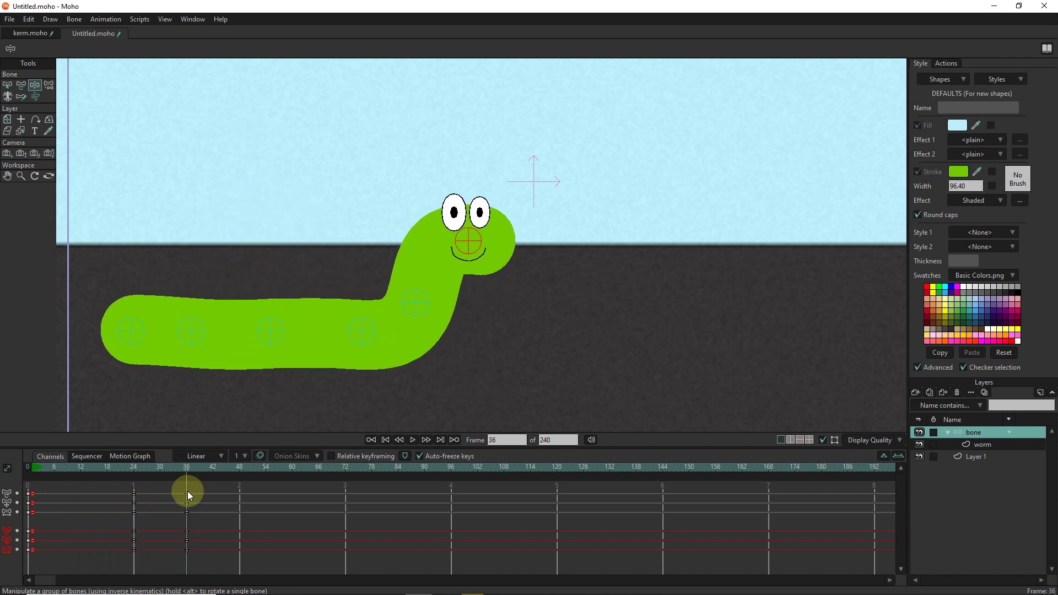
{"action": "left_click", "coordinate": [132, 466]}
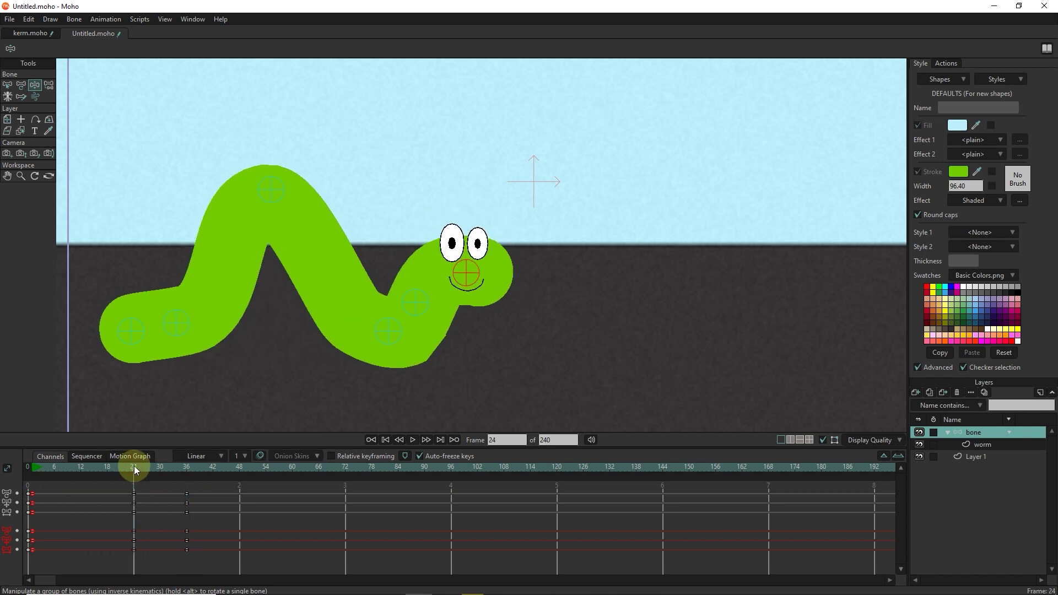
{"action": "left_click", "coordinate": [7, 119]}
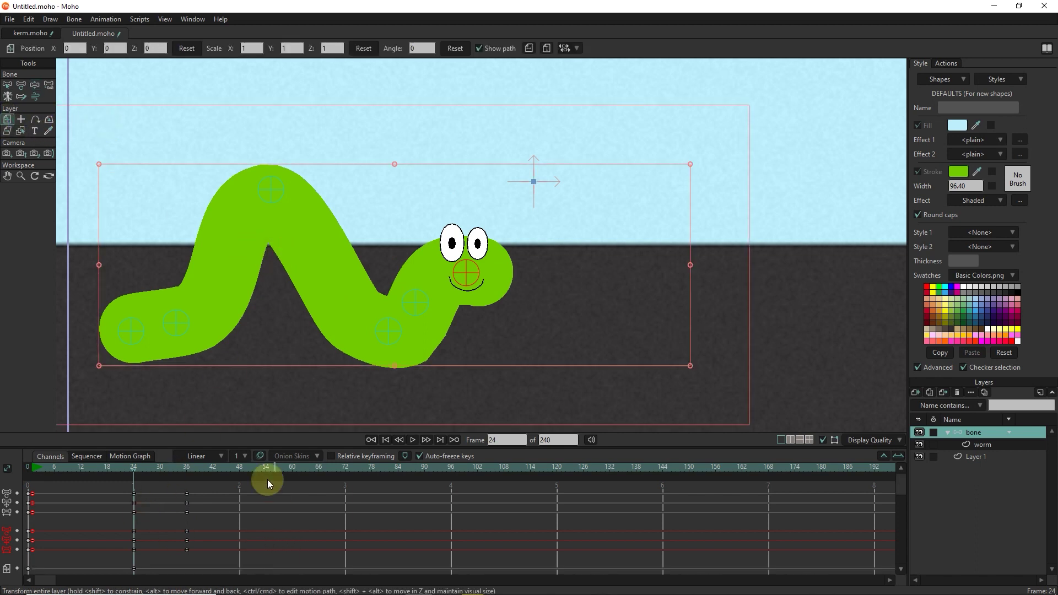
Step: Key the bone layer's position at frame 24, then slide it right to X 0.1413 at frame 36
{"action": "left_click_drag", "start_coordinate": [256, 445], "coordinate": [257, 433]}
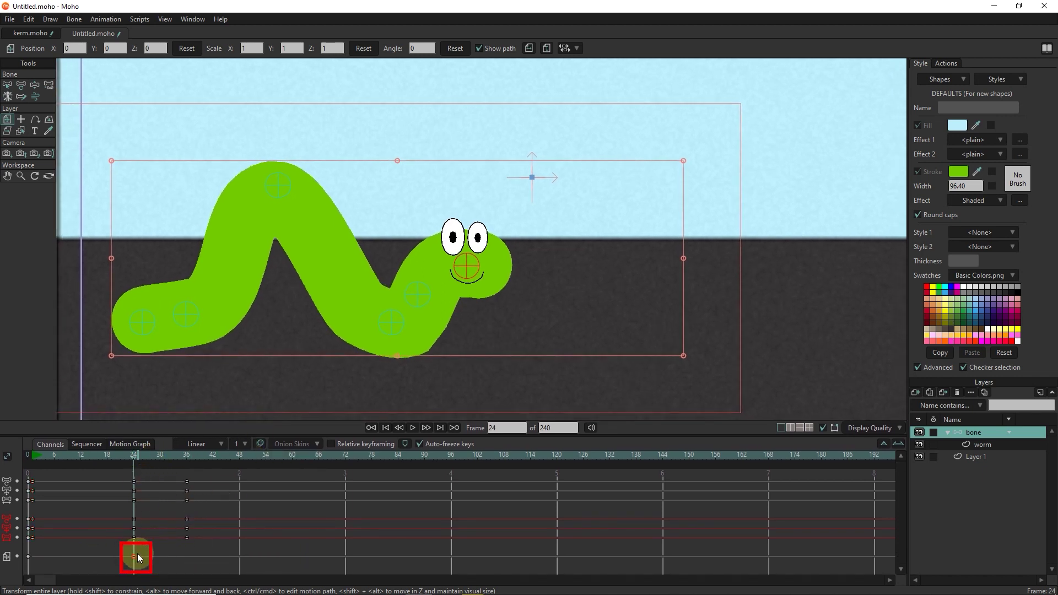
{"action": "left_click", "coordinate": [205, 330]}
{"action": "left_click", "coordinate": [186, 455]}
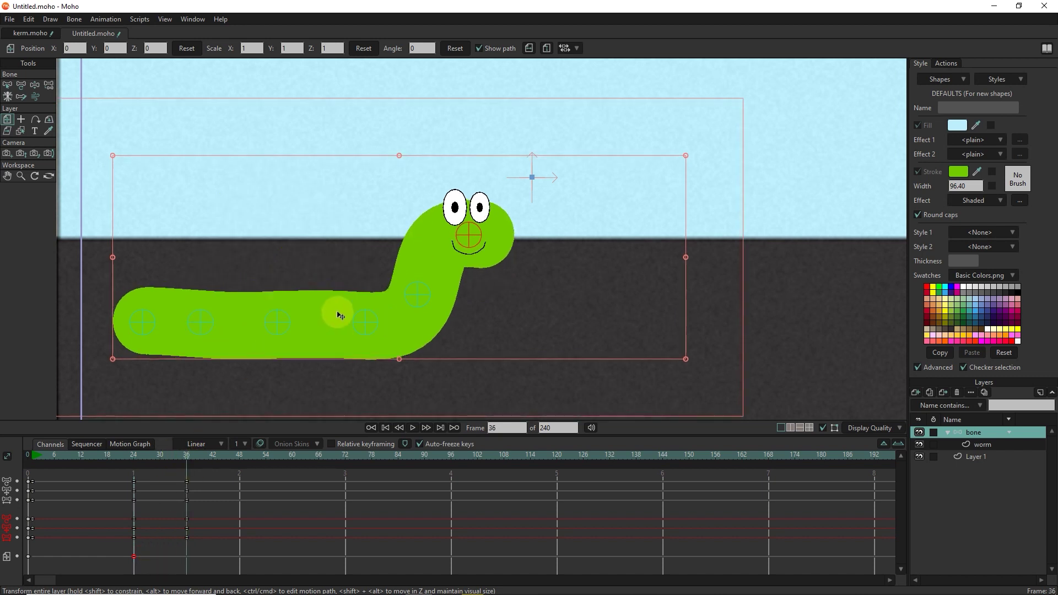
{"action": "left_click", "coordinate": [327, 326]}
{"action": "left_click_drag", "start_coordinate": [328, 326], "coordinate": [362, 332]}
{"action": "mouse_move", "coordinate": [182, 456]}
{"action": "left_mouse_down"}
{"action": "mouse_move", "coordinate": [38, 468]}
{"action": "mouse_move", "coordinate": [188, 472]}
{"action": "left_mouse_up"}
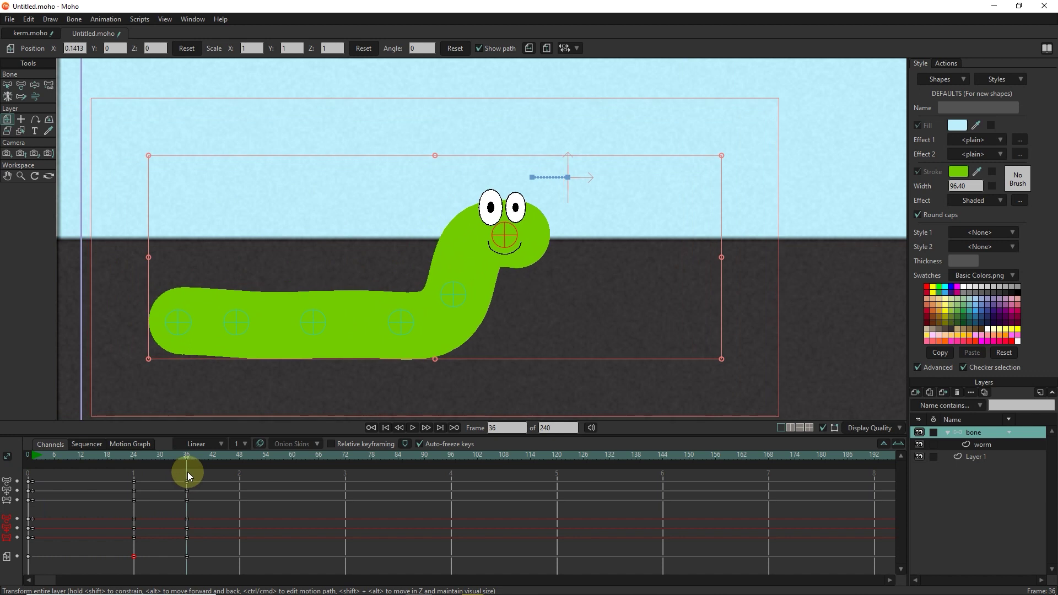
Step: On the worm layer at frame 1, select the worm's eye points
{"action": "left_click", "coordinate": [979, 446]}
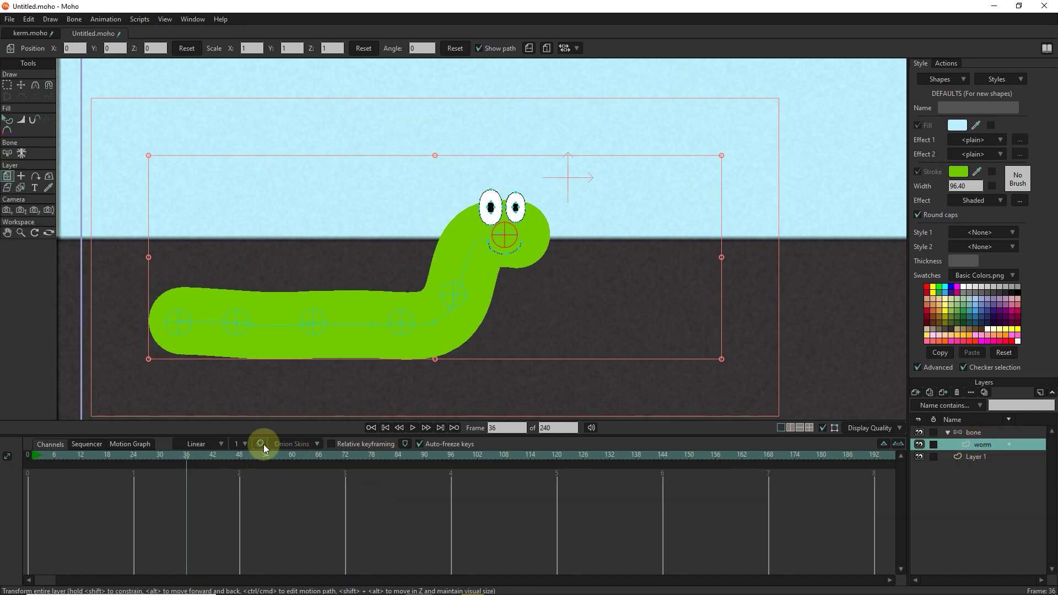
{"action": "left_click_drag", "start_coordinate": [185, 459], "coordinate": [32, 464]}
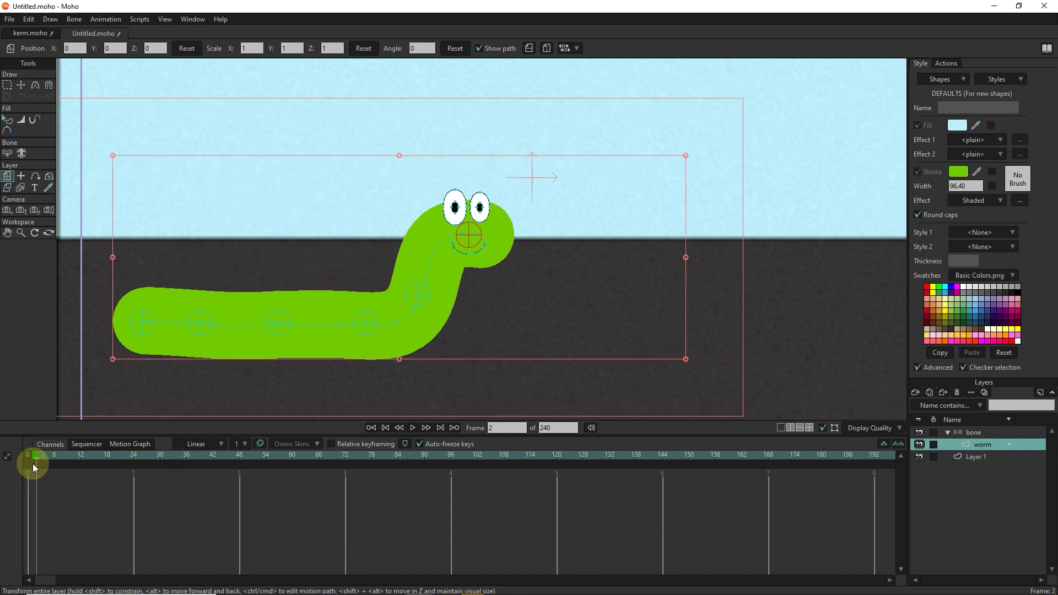
{"action": "key", "text": "t"}
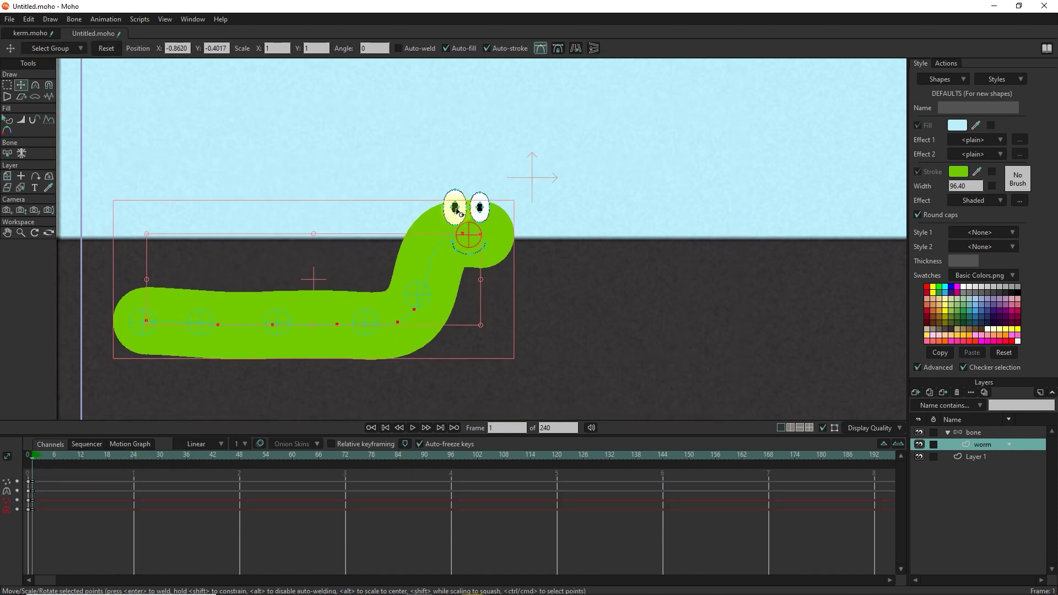
{"action": "left_click", "coordinate": [7, 85]}
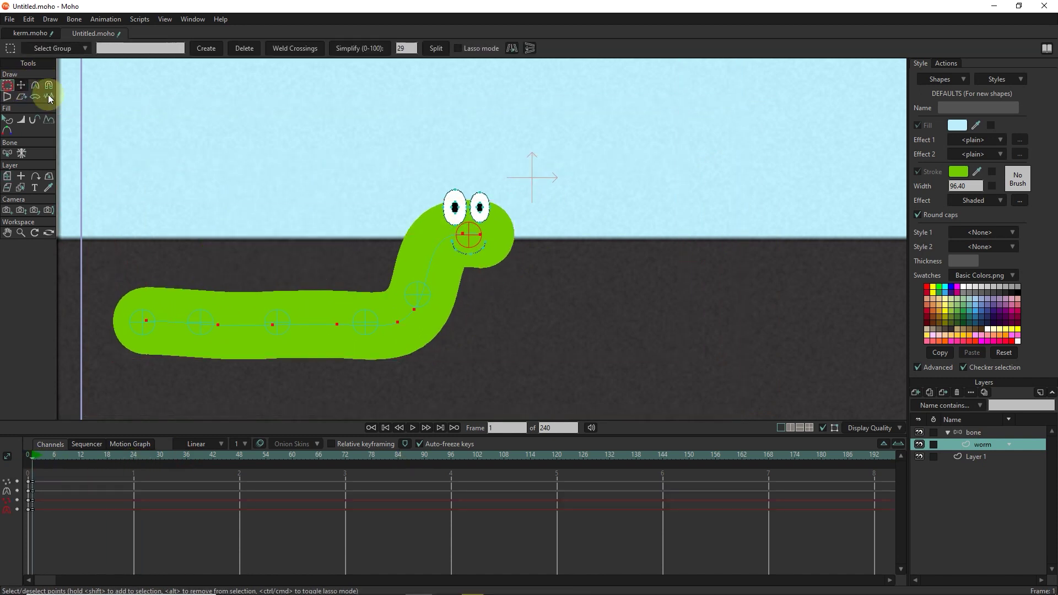
{"action": "left_click_drag", "start_coordinate": [511, 151], "coordinate": [434, 224]}
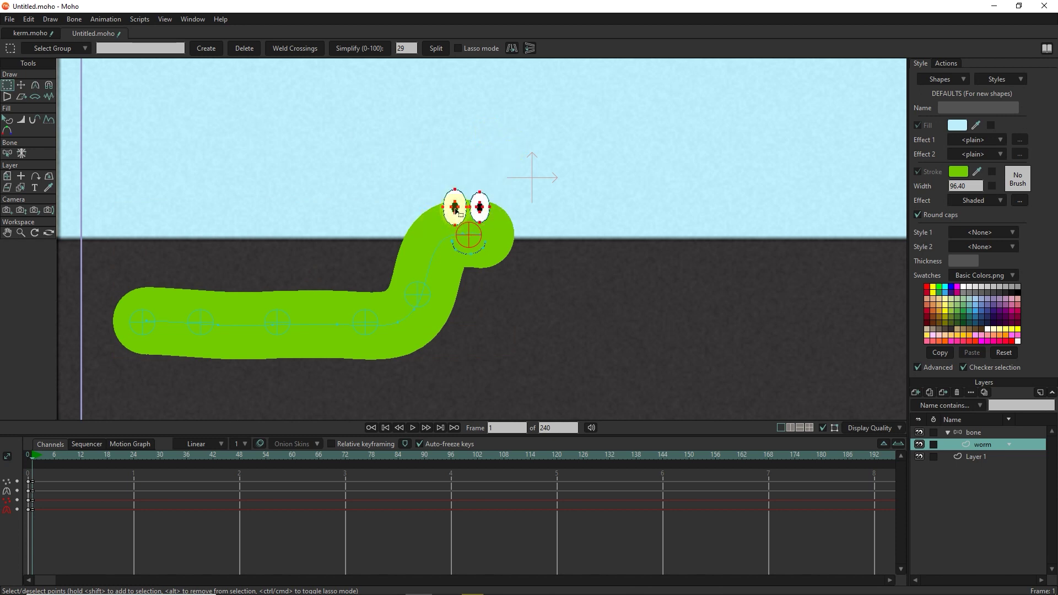
{"action": "left_click", "coordinate": [332, 149]}
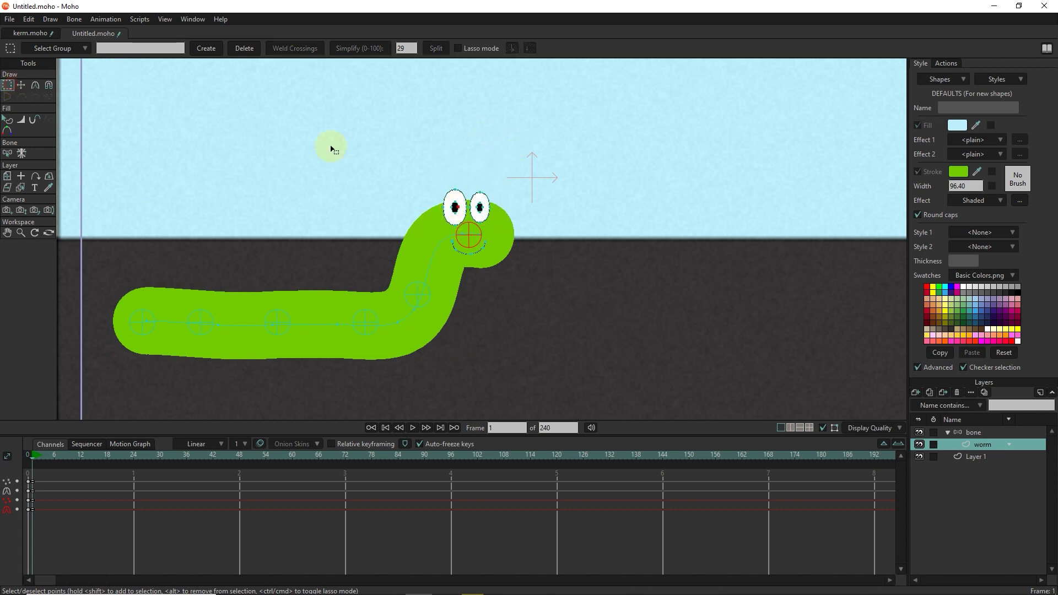
{"action": "left_click_drag", "start_coordinate": [522, 168], "coordinate": [419, 236]}
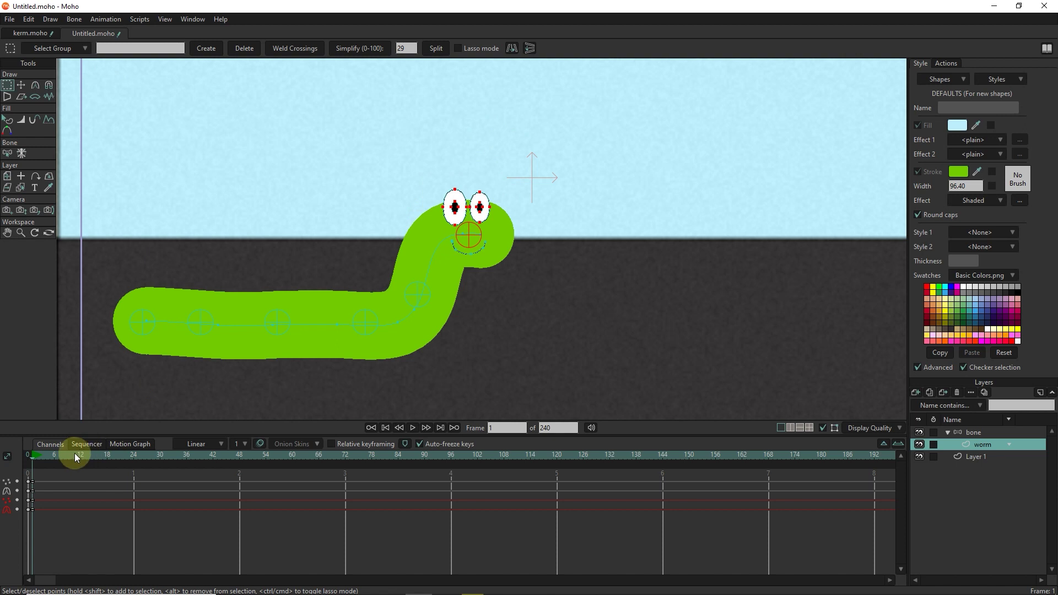
Step: Scale the eye points down into a squashed blink at frame 24
{"action": "left_click_drag", "start_coordinate": [75, 455], "coordinate": [134, 457]}
{"action": "scroll", "coordinate": [535, 213], "scroll_direction": "up", "scroll_amount": 2}
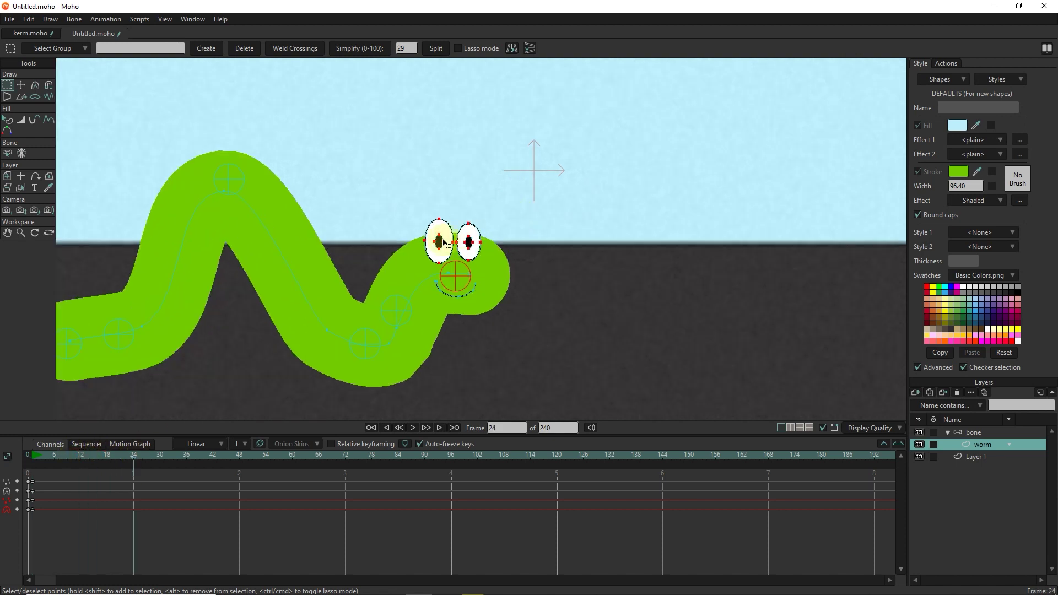
{"action": "scroll", "coordinate": [443, 242], "scroll_direction": "up", "scroll_amount": 2}
{"action": "left_click", "coordinate": [21, 85]}
{"action": "left_click", "coordinate": [487, 284]}
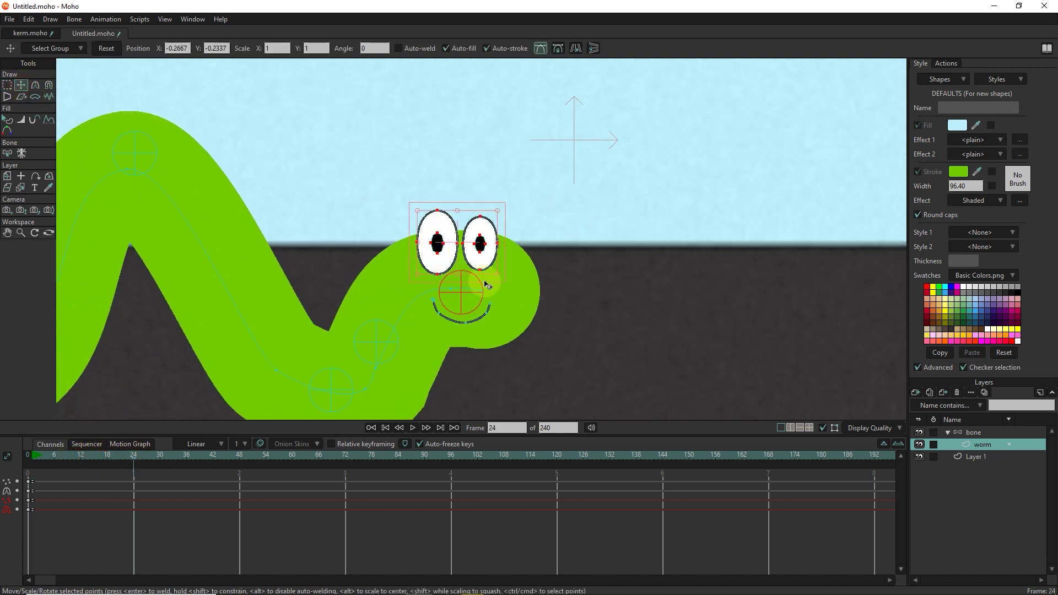
{"action": "left_click_drag", "start_coordinate": [499, 276], "coordinate": [485, 268]}
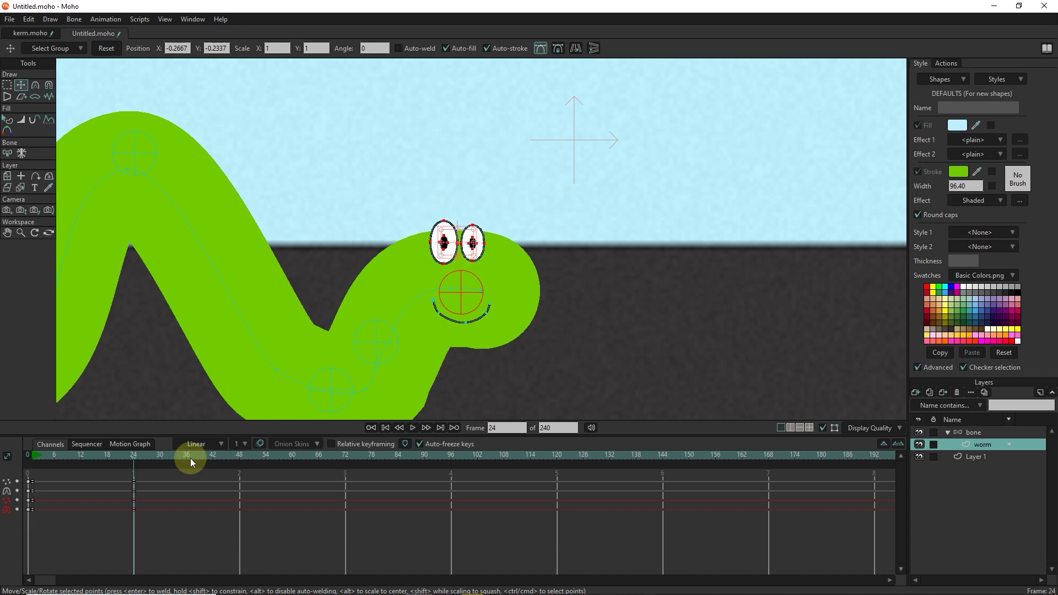
{"action": "left_click_drag", "start_coordinate": [134, 452], "coordinate": [187, 476]}
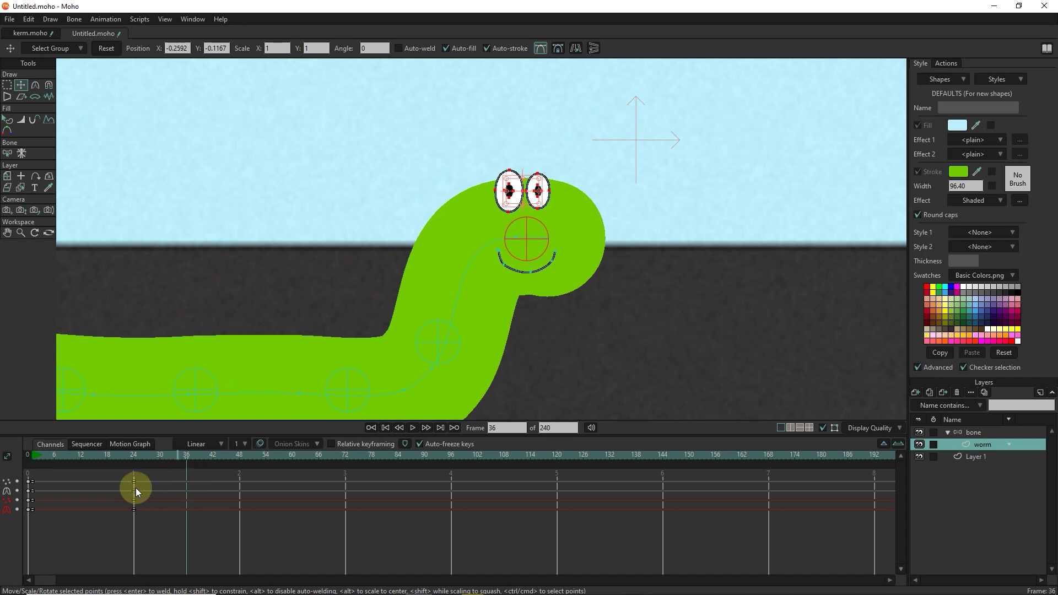
Step: Paste the frame-0 eye keys at frame 36 to reopen the eyes
{"action": "left_click_drag", "start_coordinate": [32, 519], "coordinate": [32, 524]}
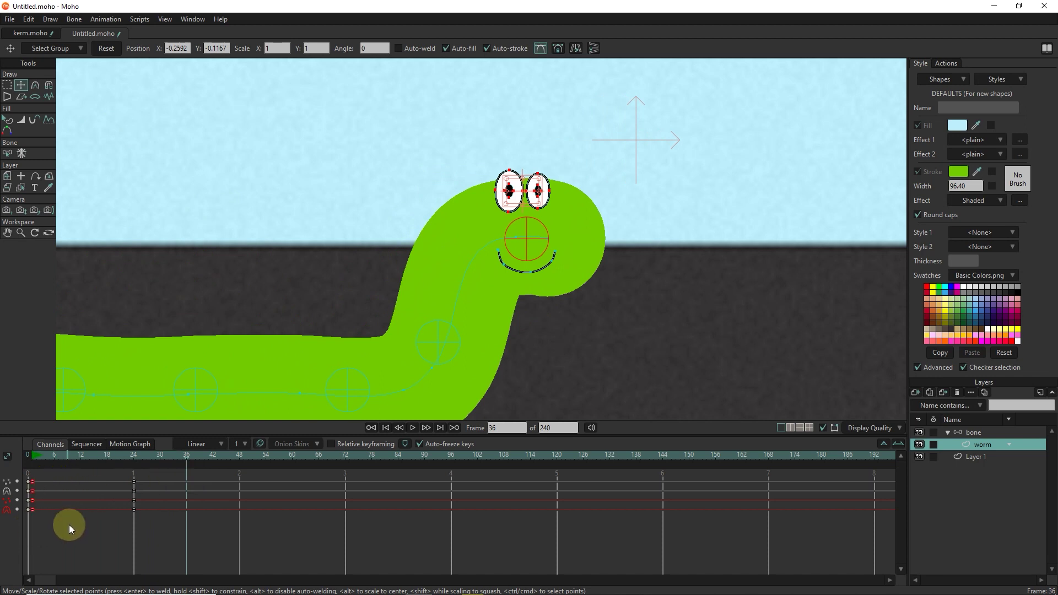
{"action": "key", "text": "ctrl+v"}
{"action": "left_click", "coordinate": [34, 470]}
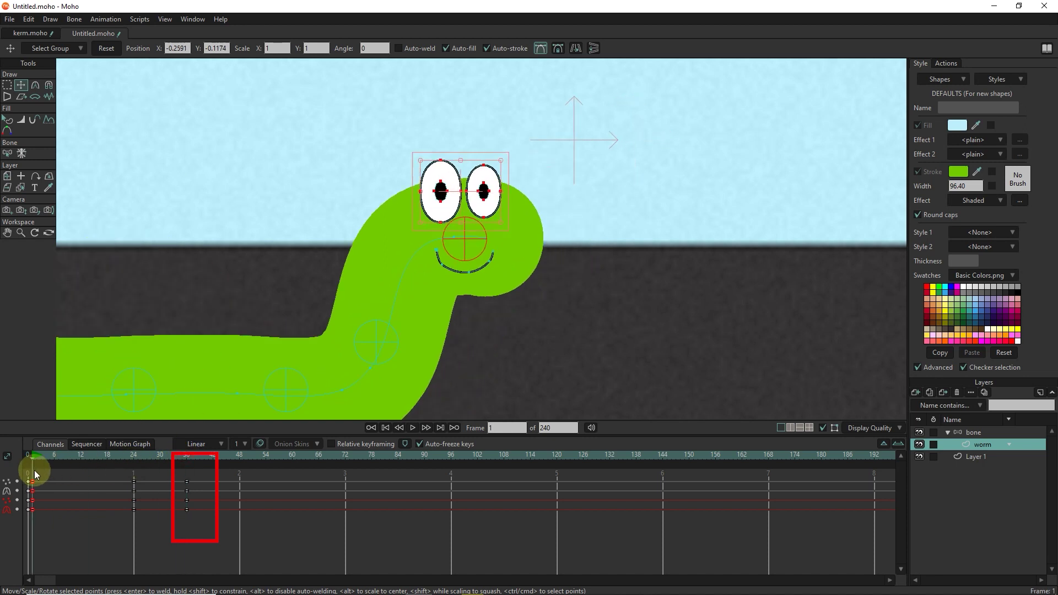
{"action": "mouse_move", "coordinate": [34, 470]}
{"action": "left_mouse_down"}
{"action": "mouse_move", "coordinate": [209, 478]}
{"action": "mouse_move", "coordinate": [148, 481]}
{"action": "mouse_move", "coordinate": [184, 482]}
{"action": "left_mouse_up"}
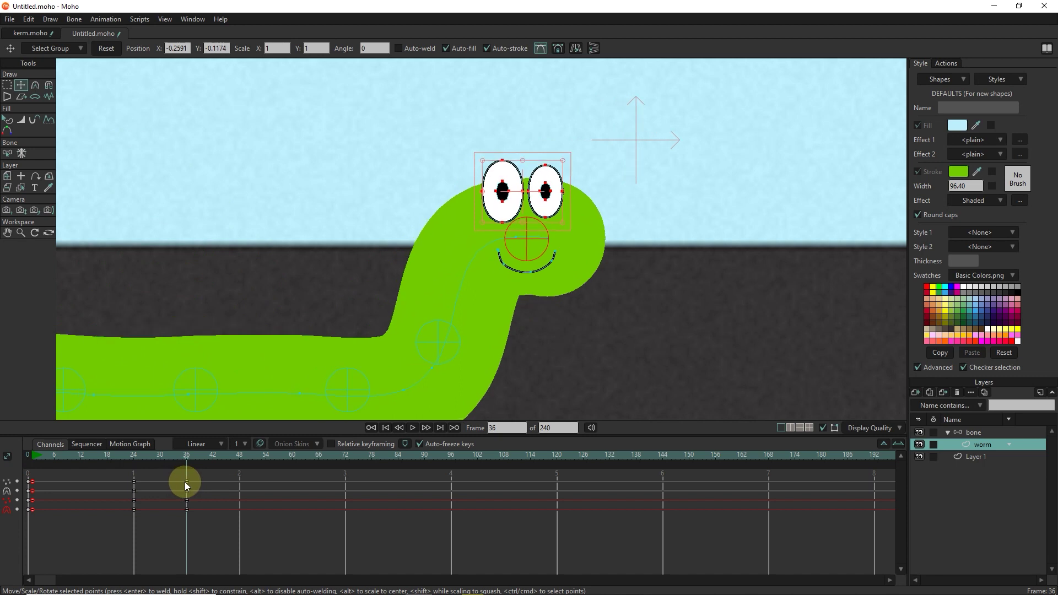
Step: Set the worm layer's frame-36 keys to Cycle, relative 35, and play to check the blink
{"action": "right_click", "coordinate": [187, 481]}
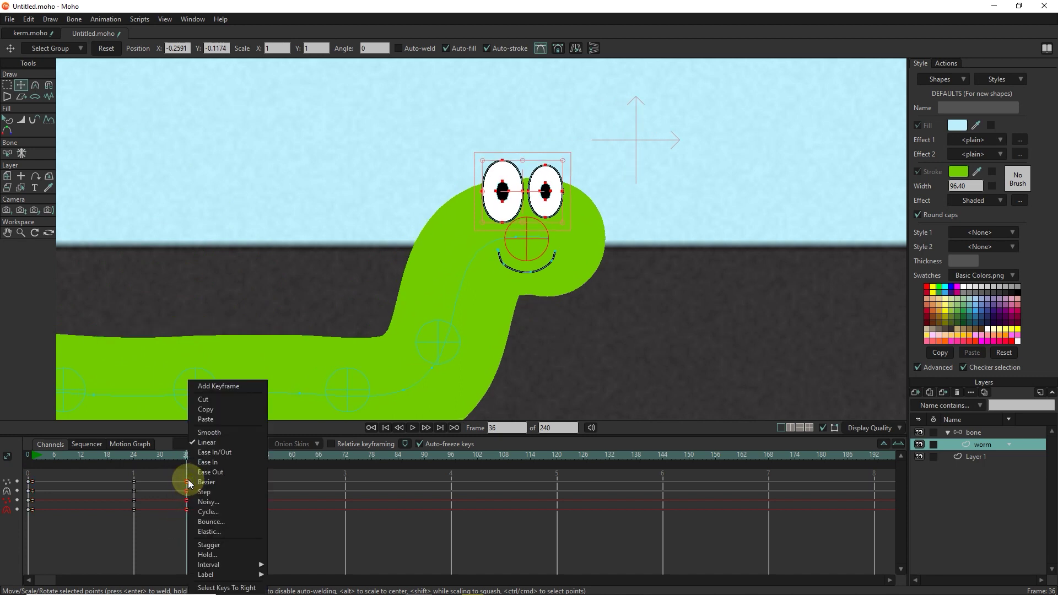
{"action": "left_click", "coordinate": [240, 512]}
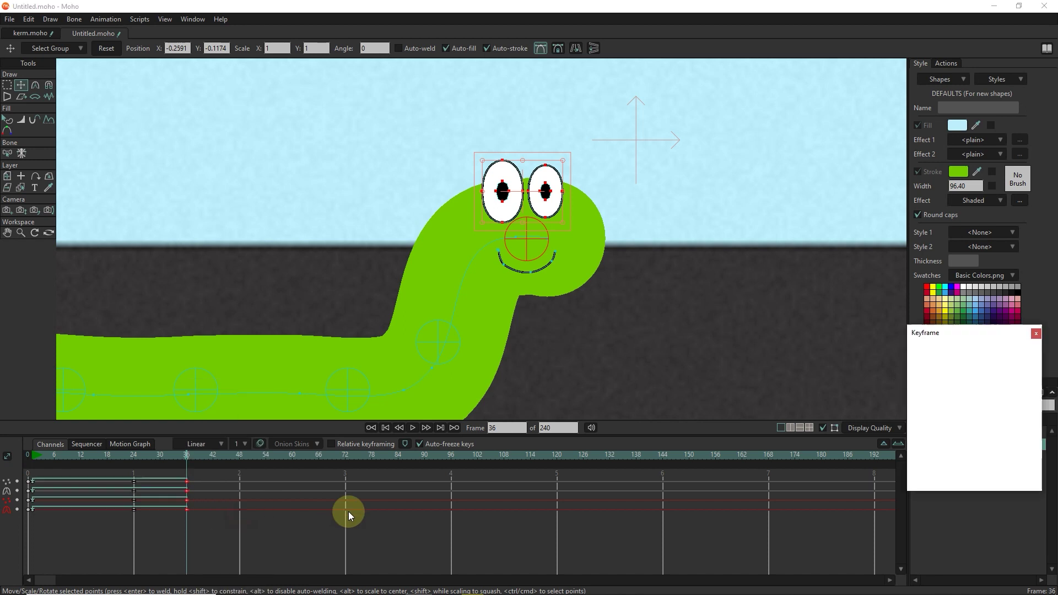
{"action": "left_click_drag", "start_coordinate": [945, 334], "coordinate": [729, 206]}
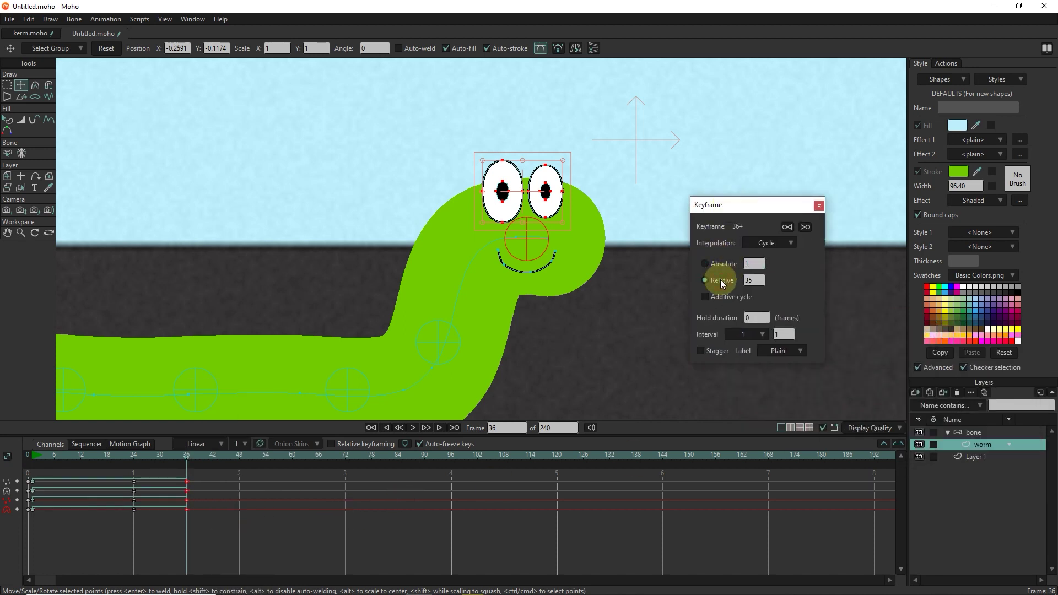
{"action": "left_click", "coordinate": [413, 428]}
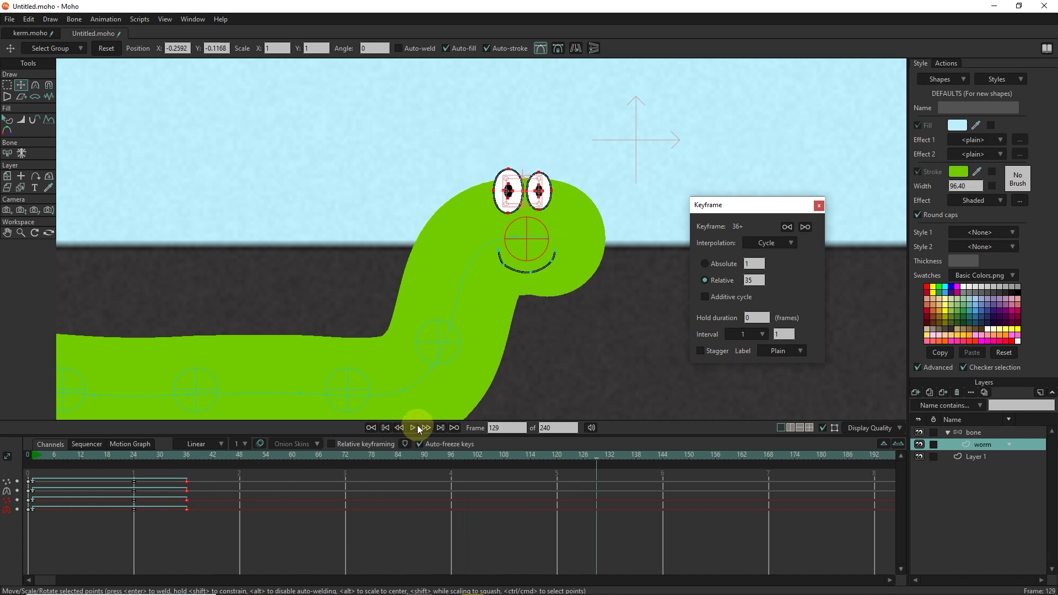
{"action": "left_click_drag", "start_coordinate": [60, 455], "coordinate": [32, 455]}
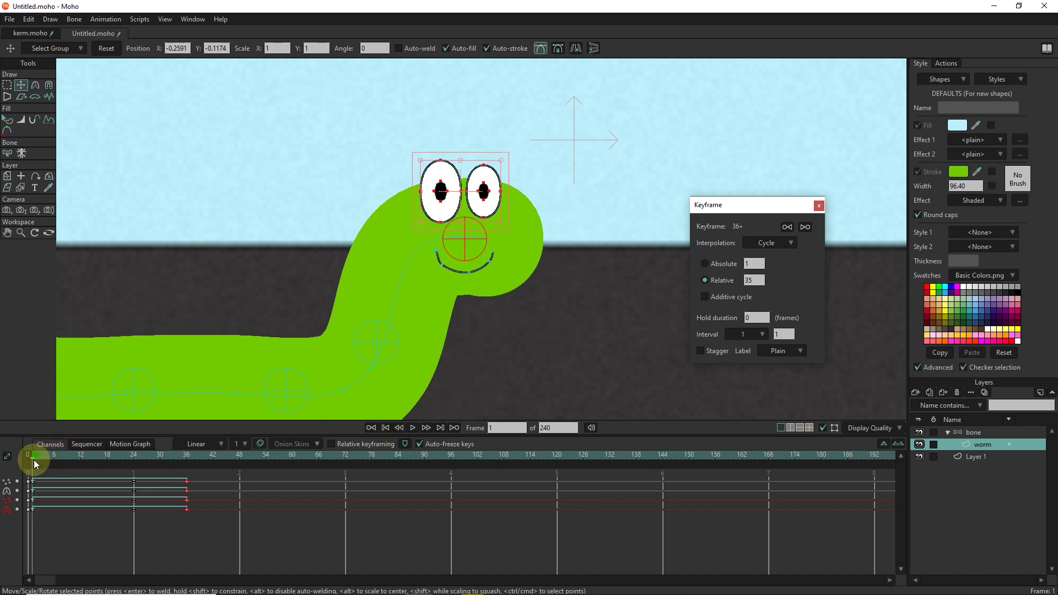
Step: Set the bone layer's frame-36 keys to cycle relative 35 frames back
{"action": "left_click", "coordinate": [974, 432]}
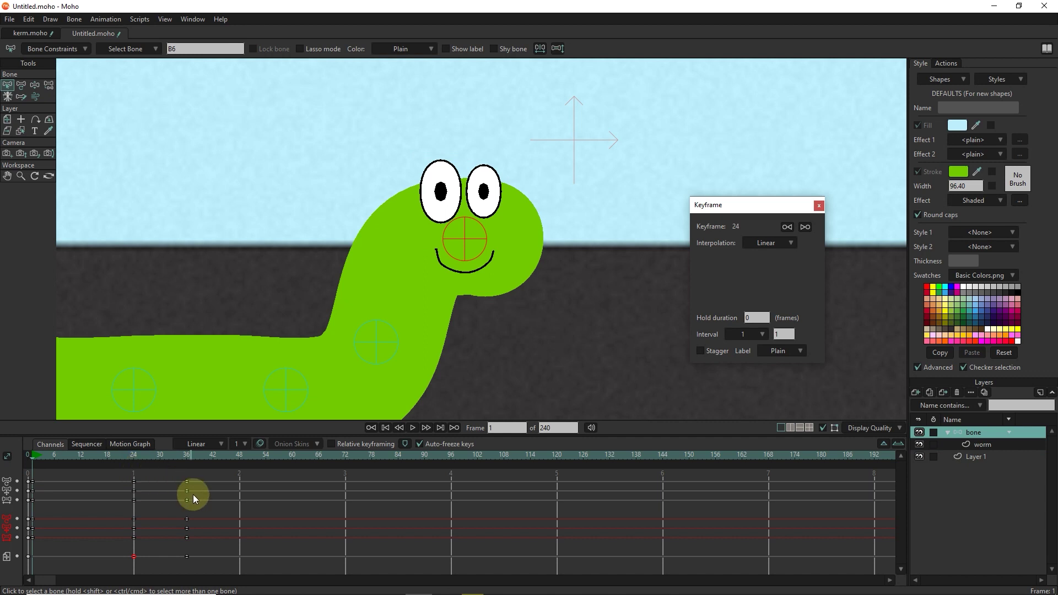
{"action": "left_click_drag", "start_coordinate": [204, 483], "coordinate": [178, 543]}
{"action": "right_click", "coordinate": [187, 481]}
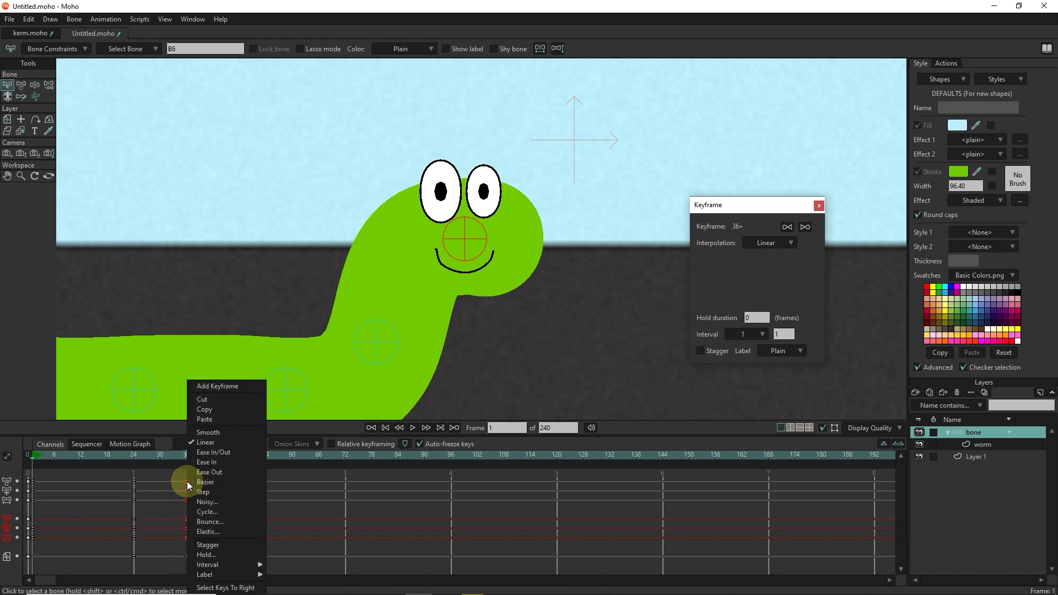
{"action": "left_click", "coordinate": [214, 513]}
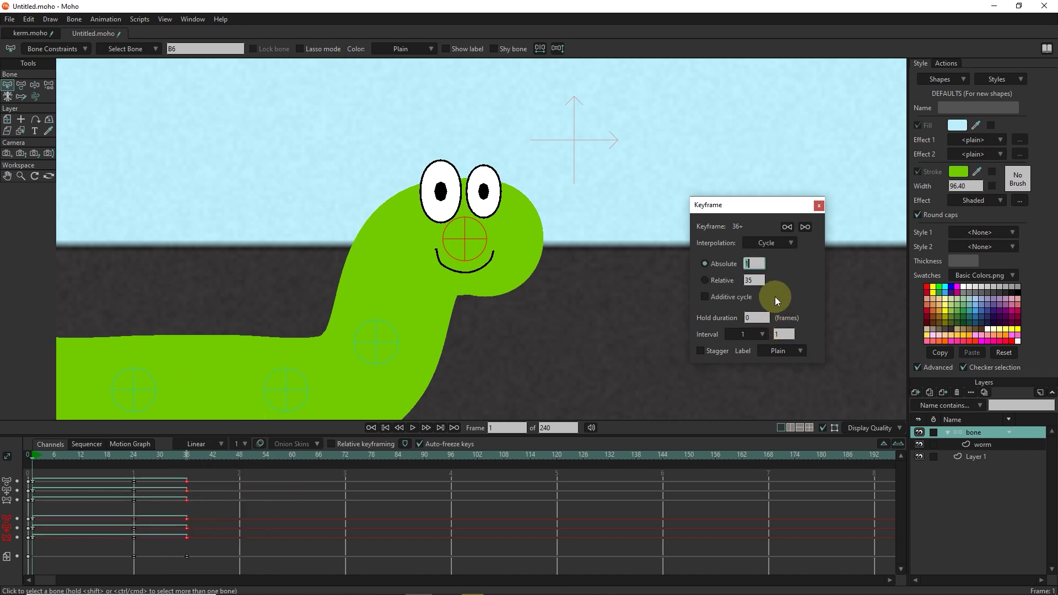
{"action": "left_click", "coordinate": [723, 281]}
Step: Set the bottom-channel frame-36 key to an additive relative cycle of 35 frames
{"action": "left_click", "coordinate": [187, 556]}
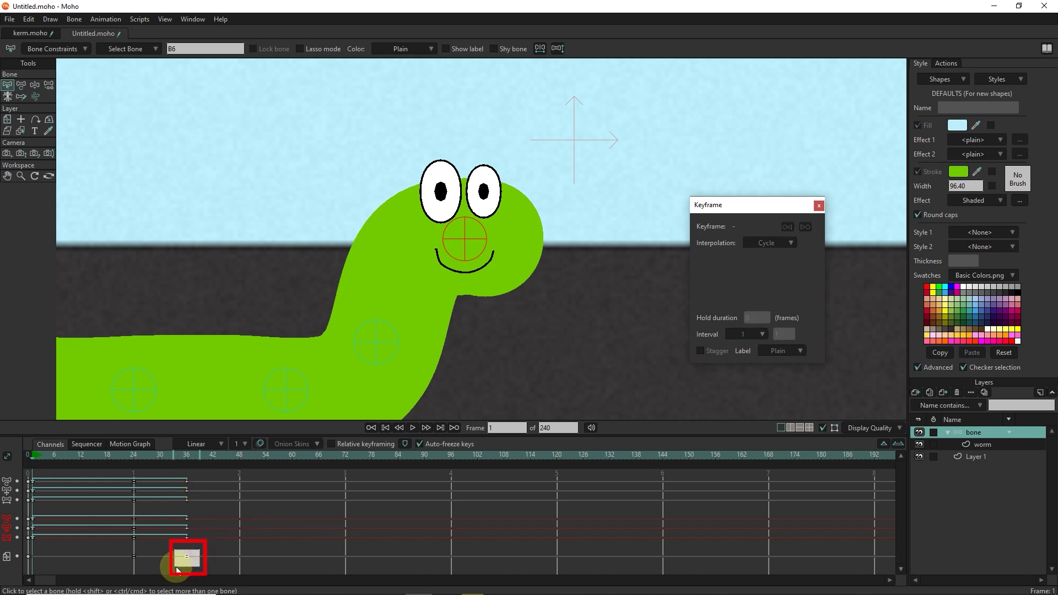
{"action": "right_click", "coordinate": [187, 559]}
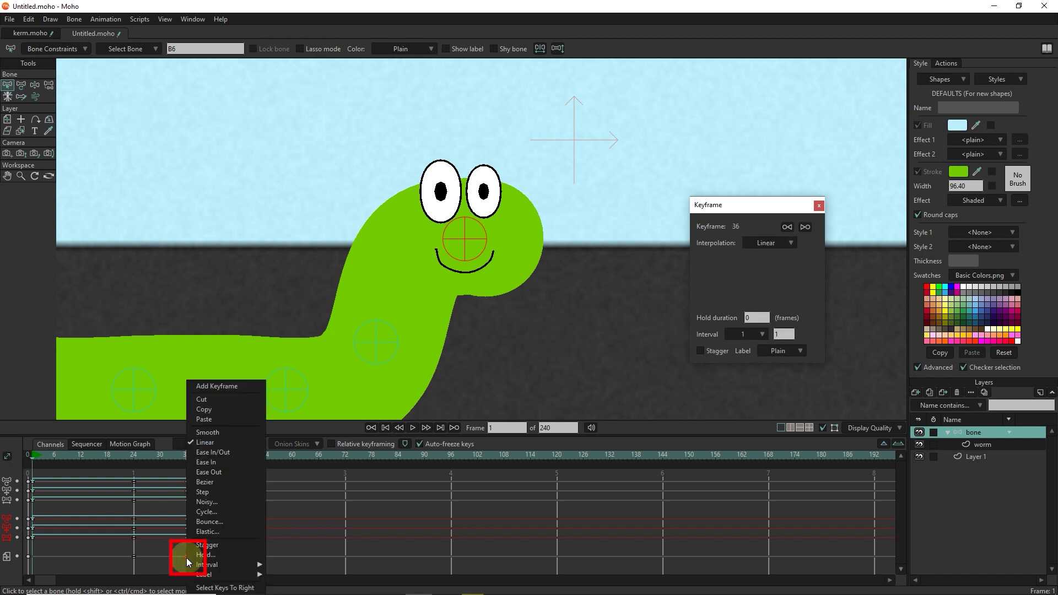
{"action": "left_click", "coordinate": [227, 511]}
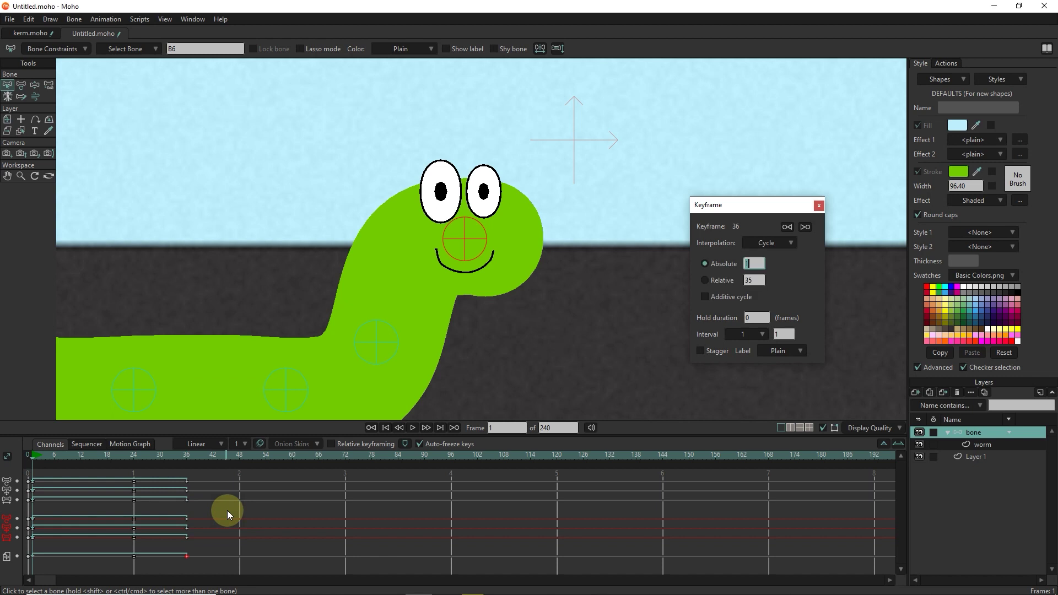
{"action": "left_click", "coordinate": [735, 287]}
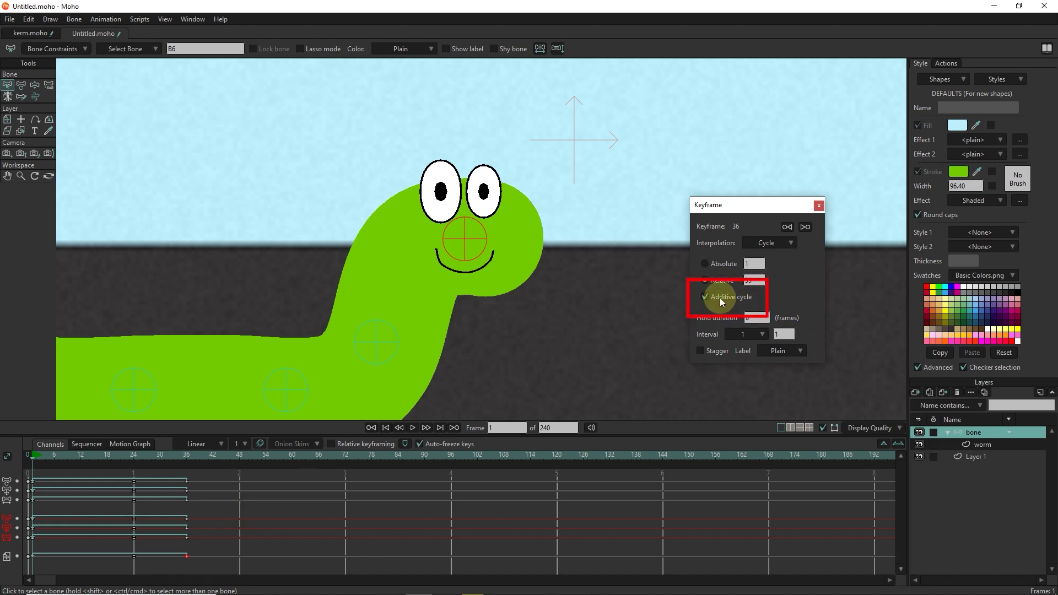
{"action": "scroll", "coordinate": [545, 327], "scroll_direction": "down", "scroll_amount": 4}
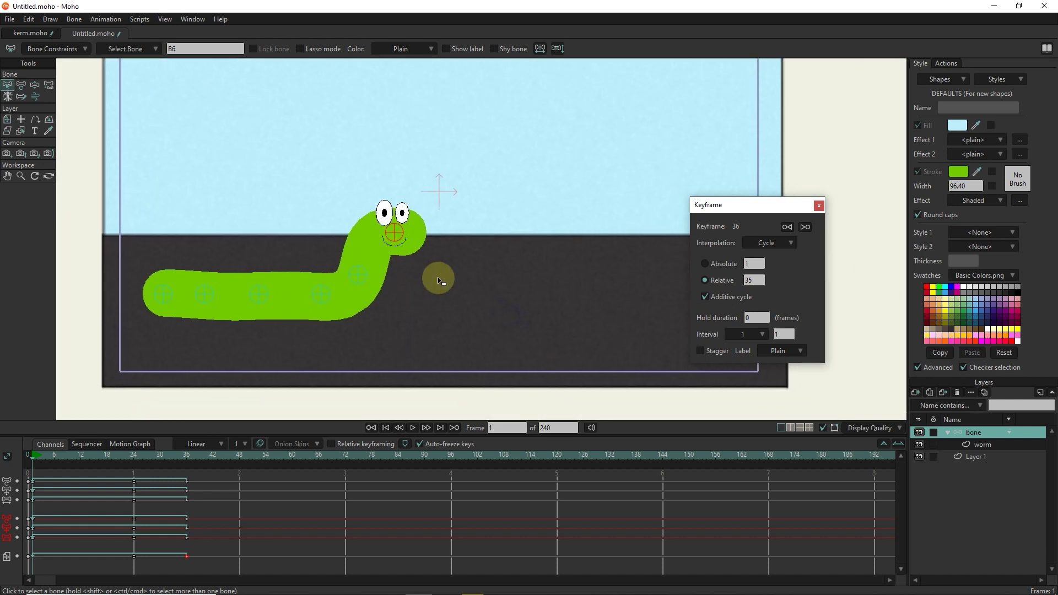
{"action": "left_click_drag", "start_coordinate": [755, 204], "coordinate": [832, 208]}
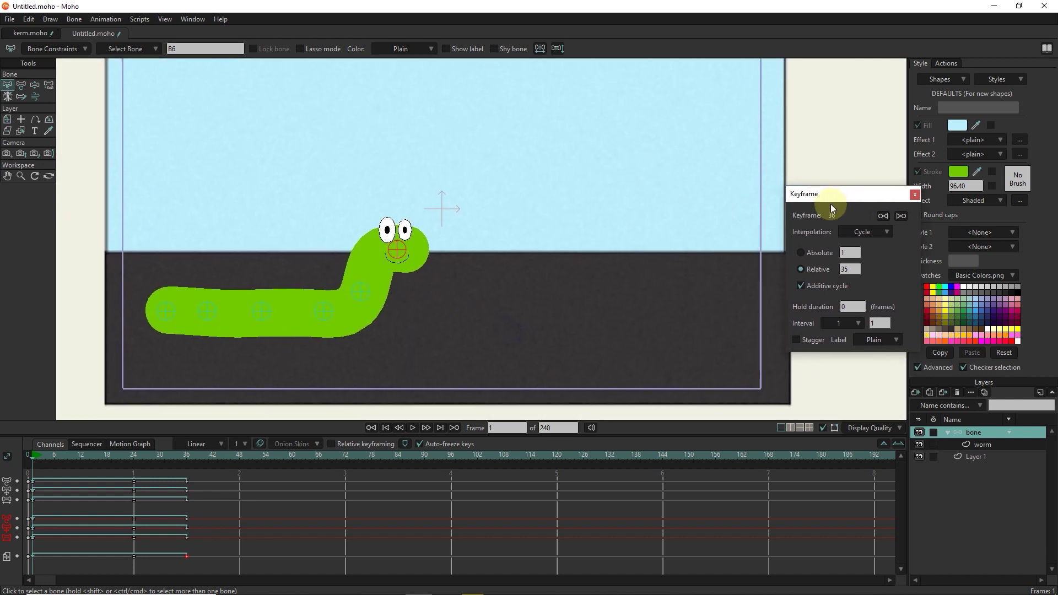
Step: Export the worm animation as Untitled.mp4
{"action": "left_click", "coordinate": [9, 19]}
{"action": "left_click", "coordinate": [45, 258]}
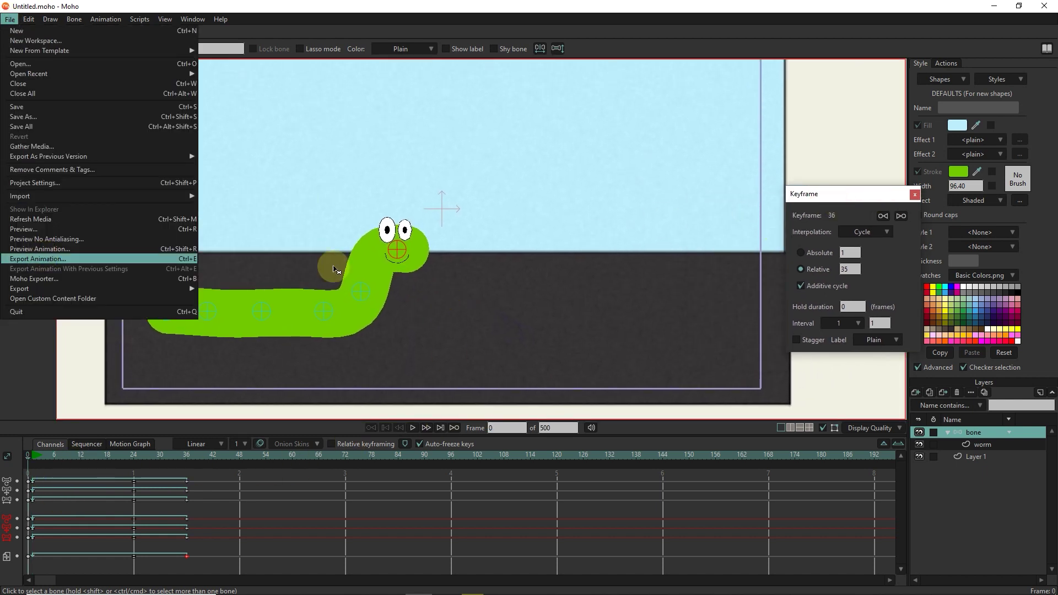